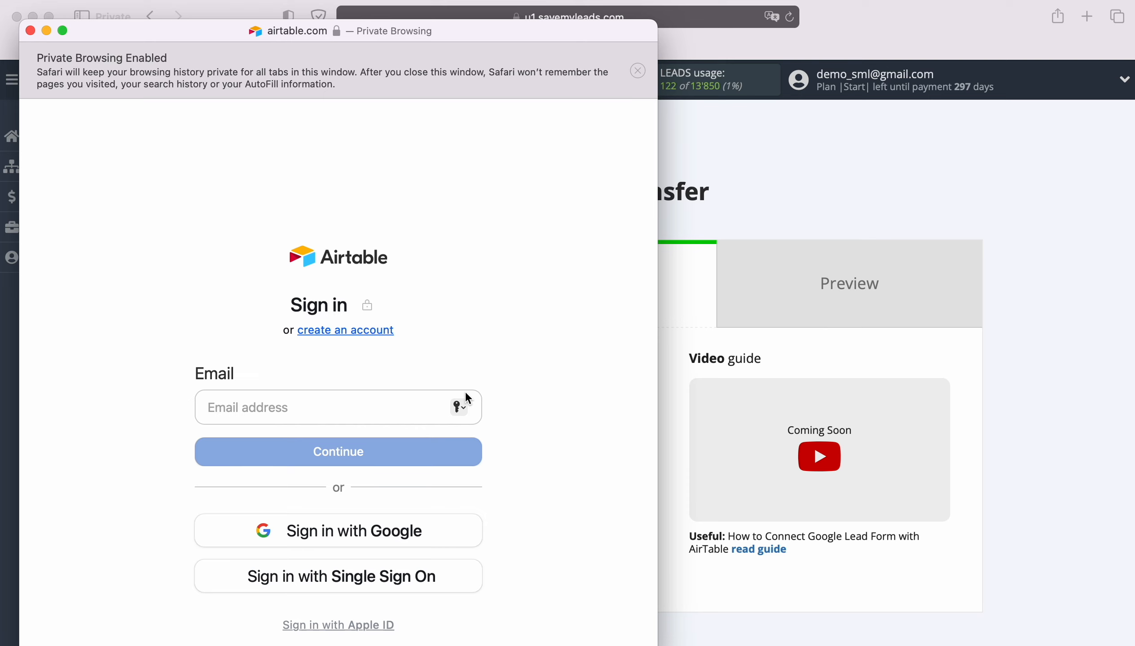
Step: Sign in to Airtable with the account's email address and password
right_click(310, 395)
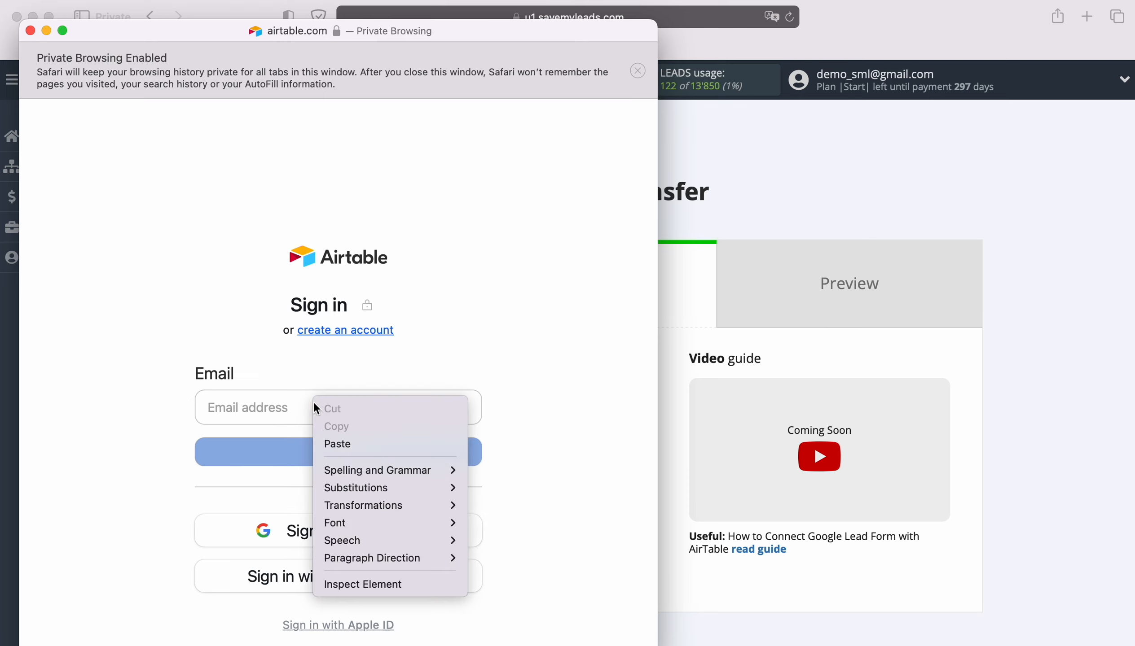
left_click(343, 444)
left_click(345, 452)
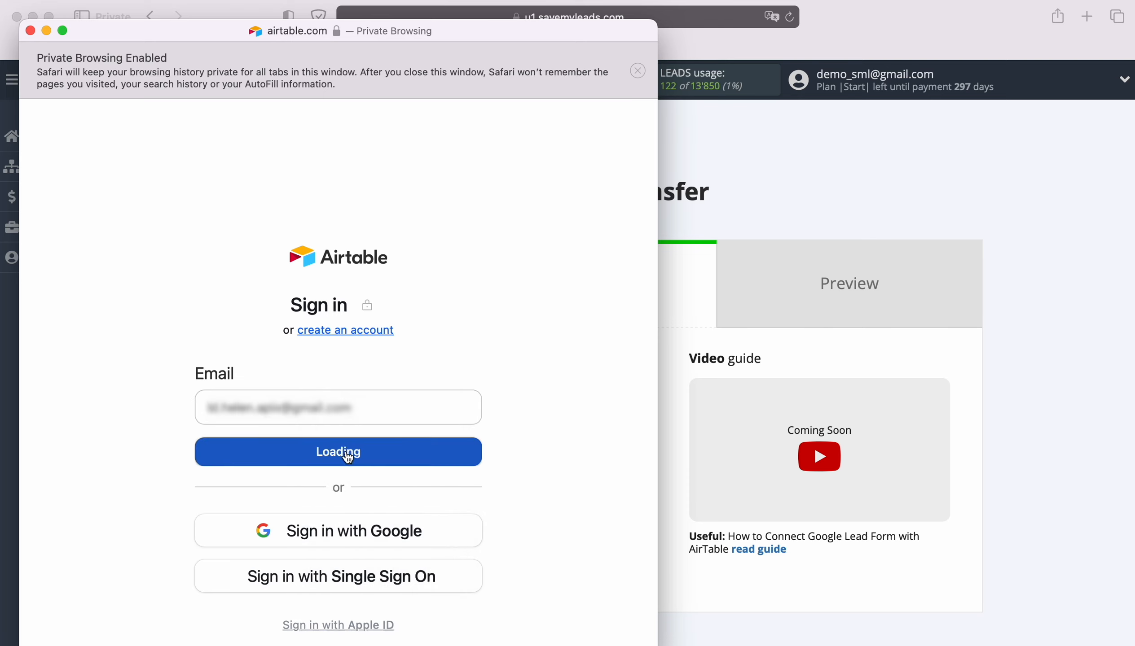
type("••••••••••••")
left_click(331, 526)
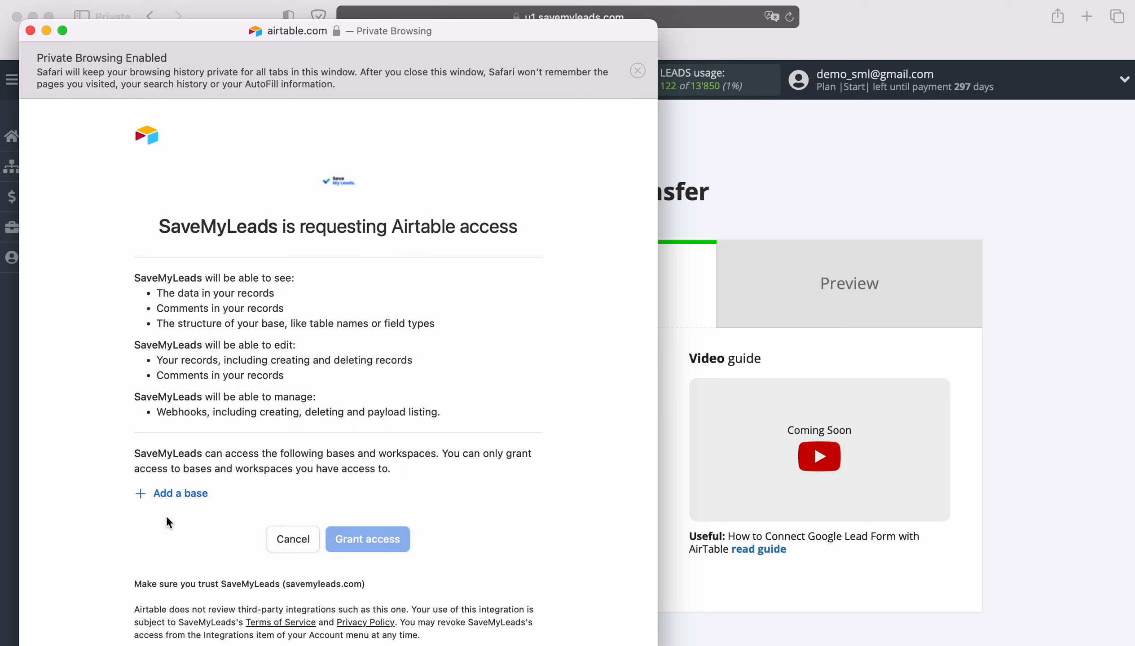
Step: Add the SaveMyLeads and Test bases to the Airtable authorization request and grant SaveMyLeads access to them
left_click(164, 494)
left_click(184, 466)
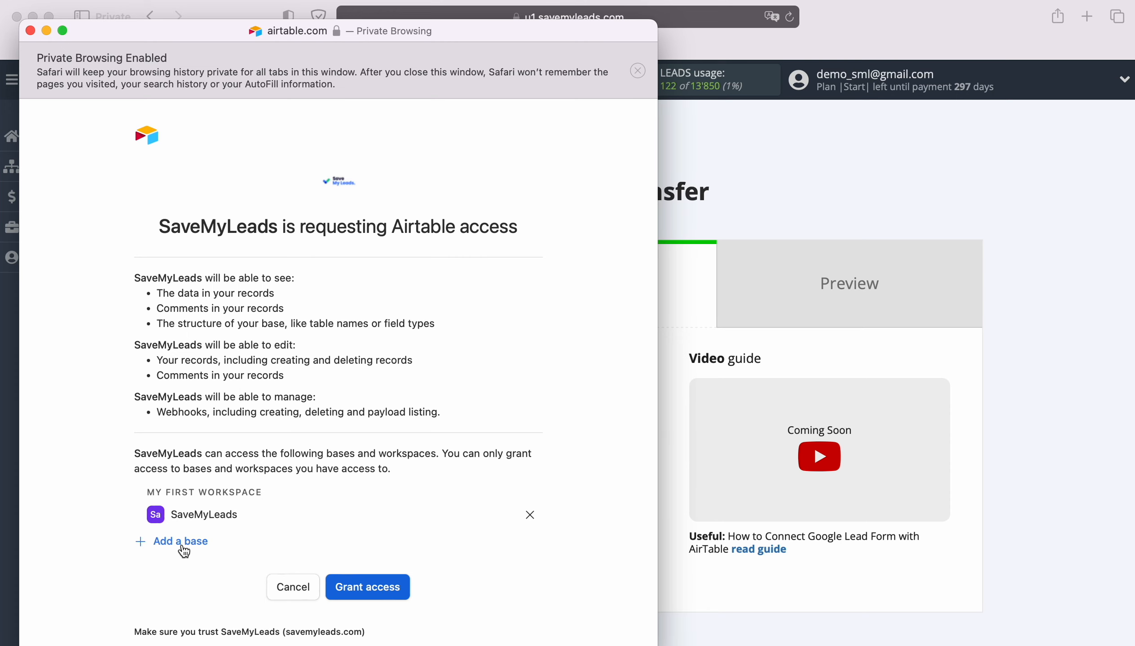
left_click(180, 541)
left_click(177, 515)
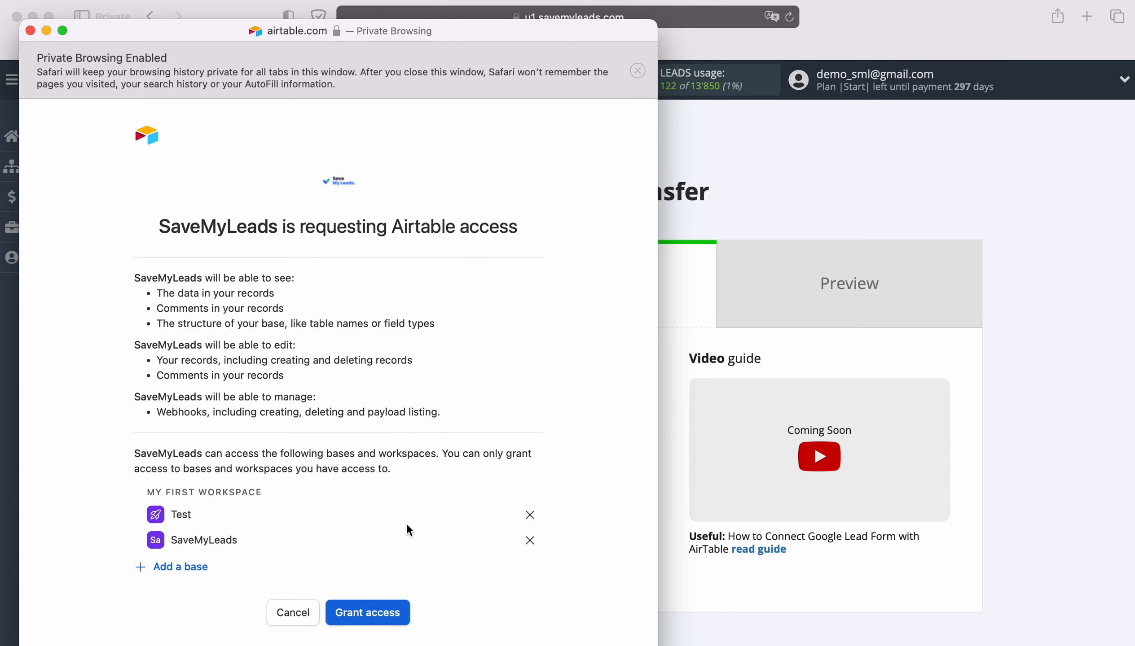
scroll(408, 529, "down", 3)
left_click(371, 541)
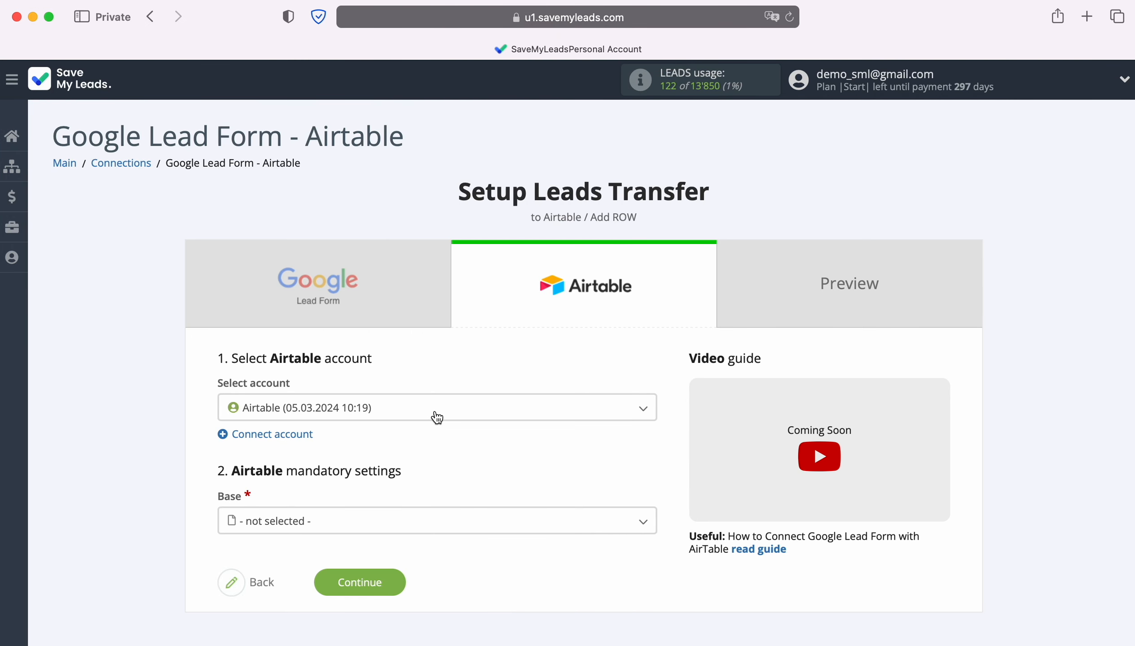
Step: Select the newly connected Airtable account as the destination for the leads transfer
left_click(433, 416)
left_click(375, 475)
scroll(432, 469, "down", 3)
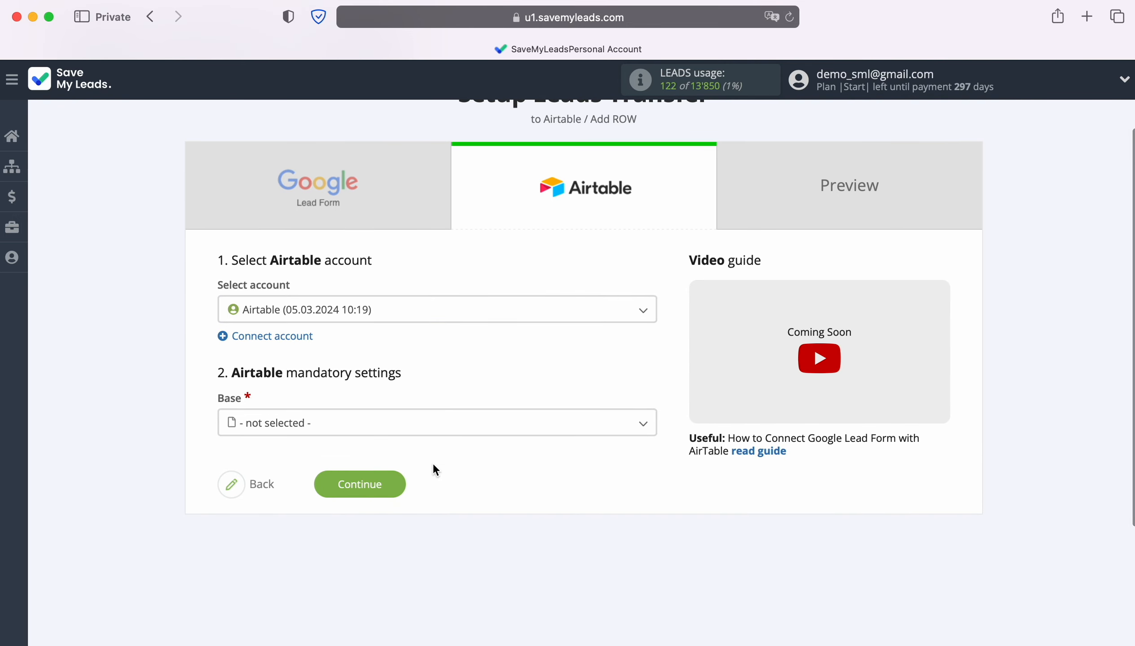
Step: Set the destination base to SaveMyLeads and the table to Table 2 in the Airtable mandatory settings
left_click(358, 430)
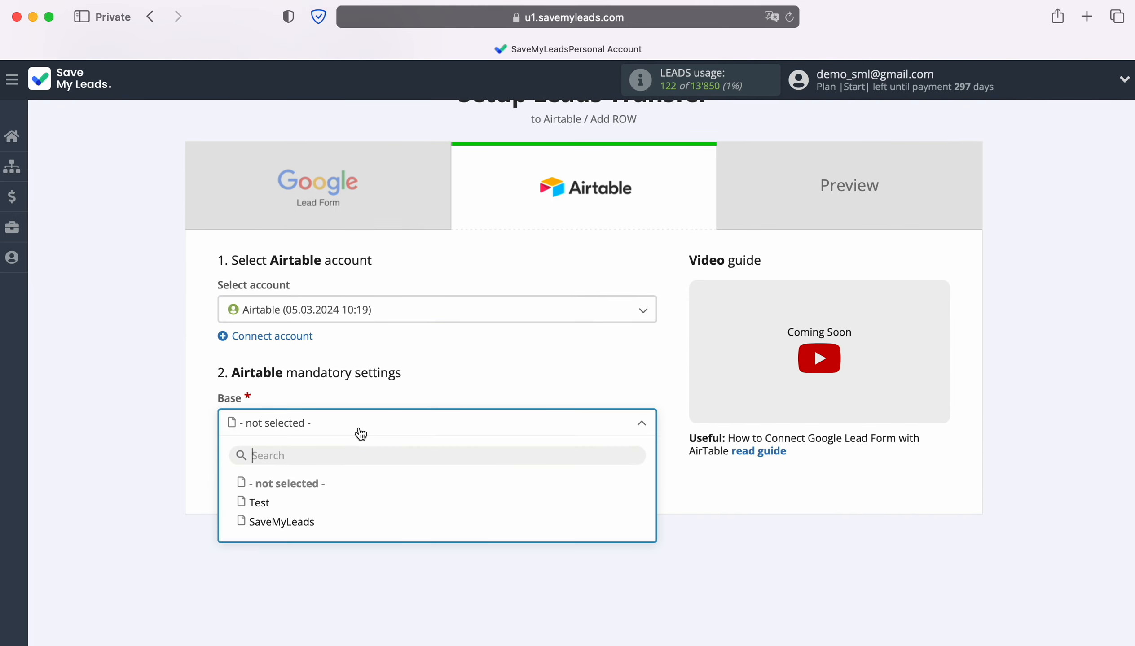
left_click(302, 522)
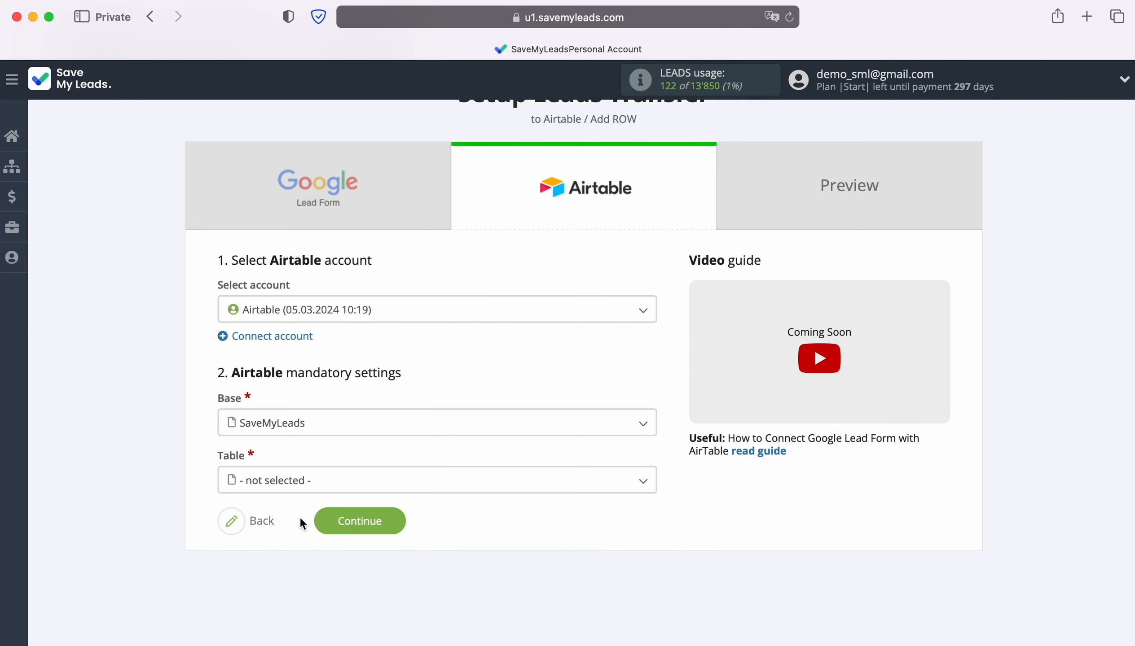
left_click(294, 482)
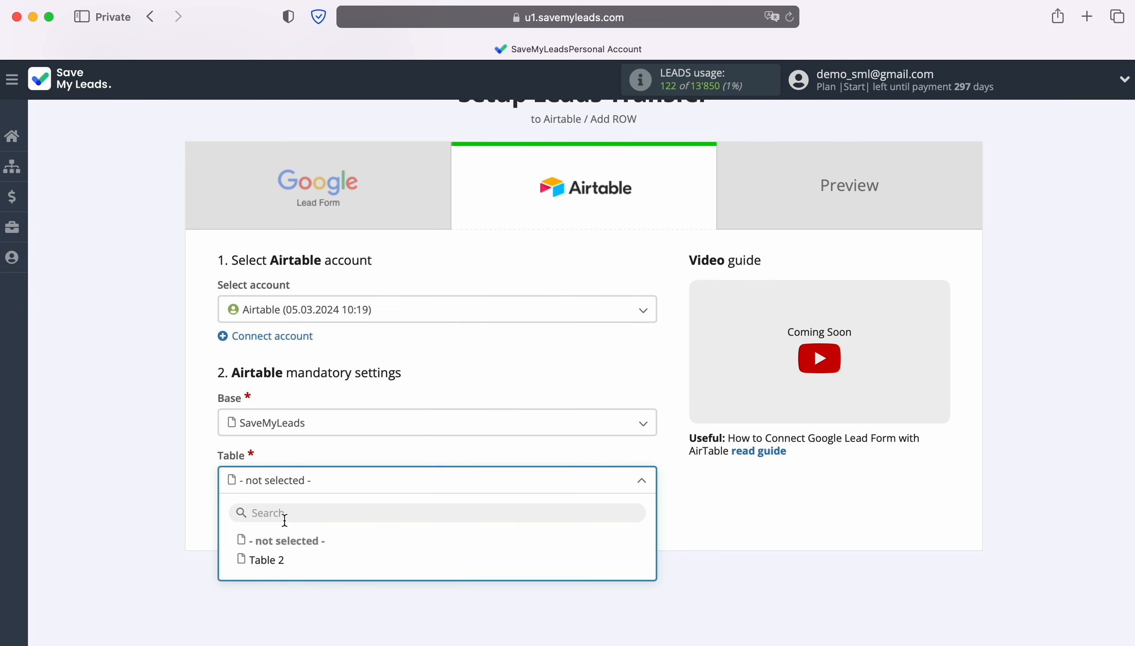
left_click(282, 559)
Step: Map the Airtable Email field to the User Email variable from Google Lead Form
scroll(281, 558, "down", 7)
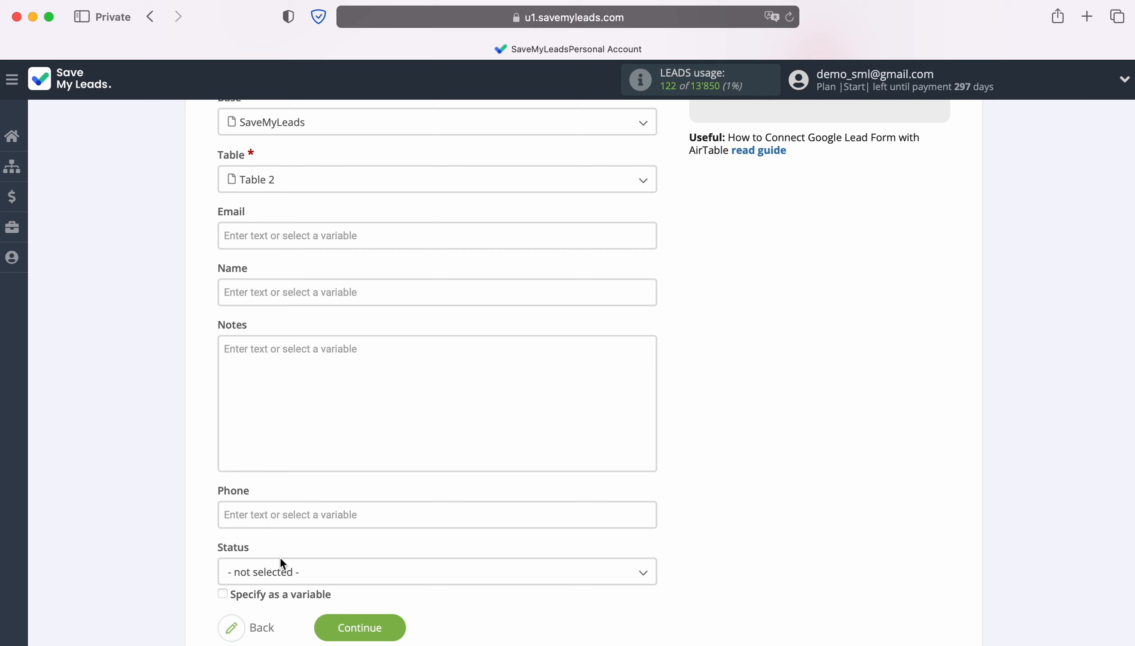
left_click(286, 228)
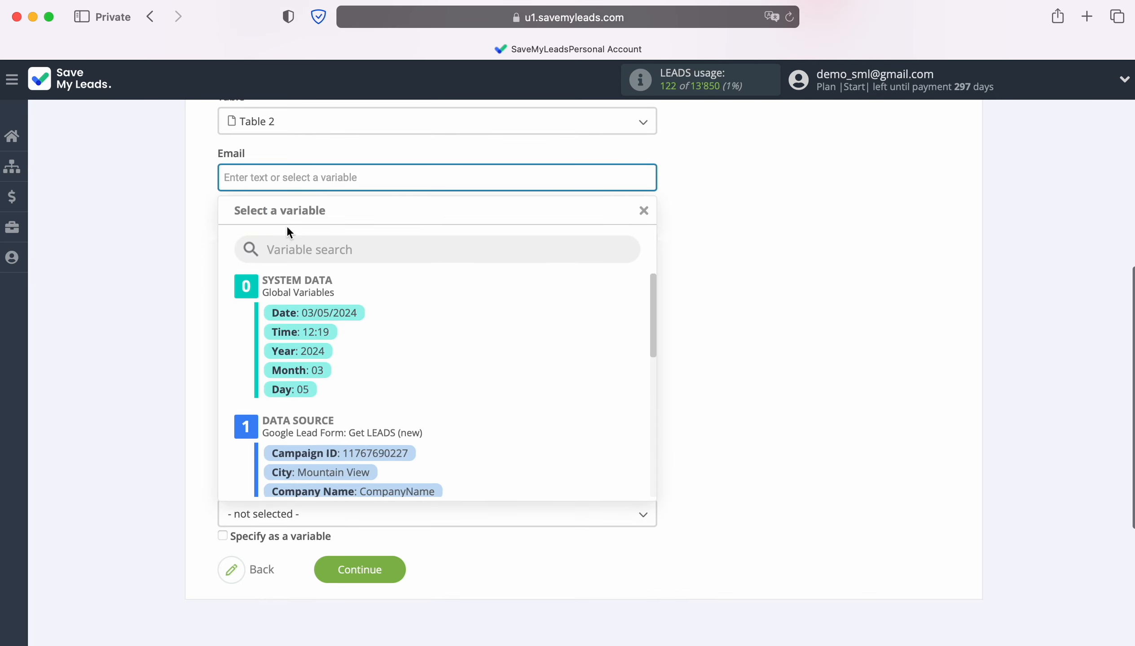
scroll(575, 345, "down", 5)
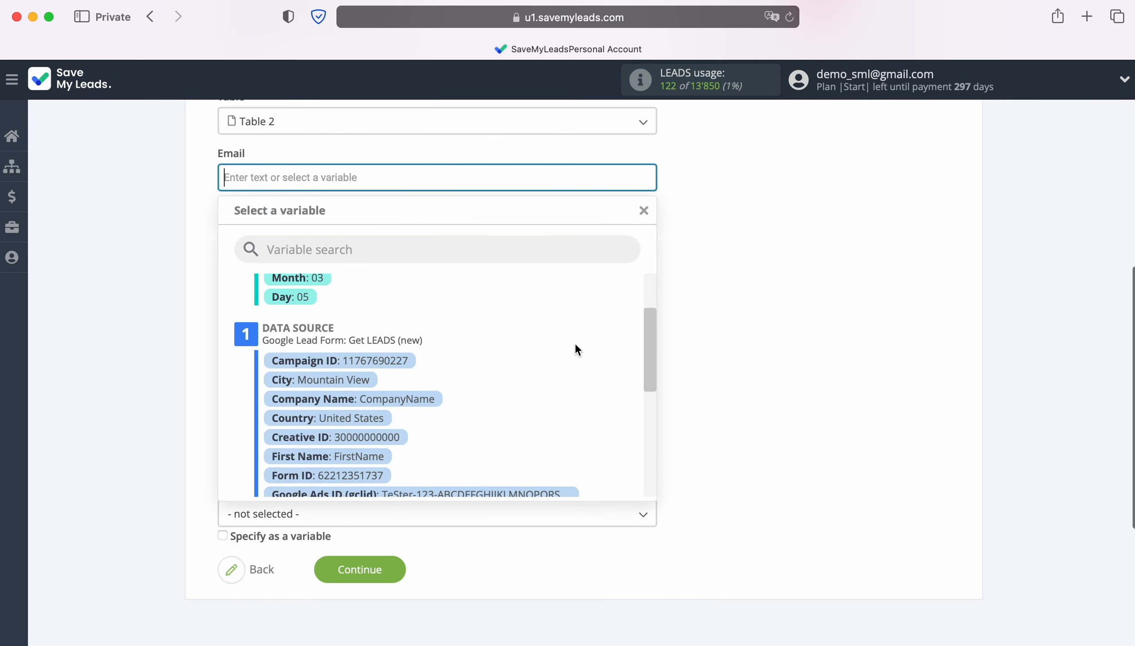
scroll(575, 345, "down", 3)
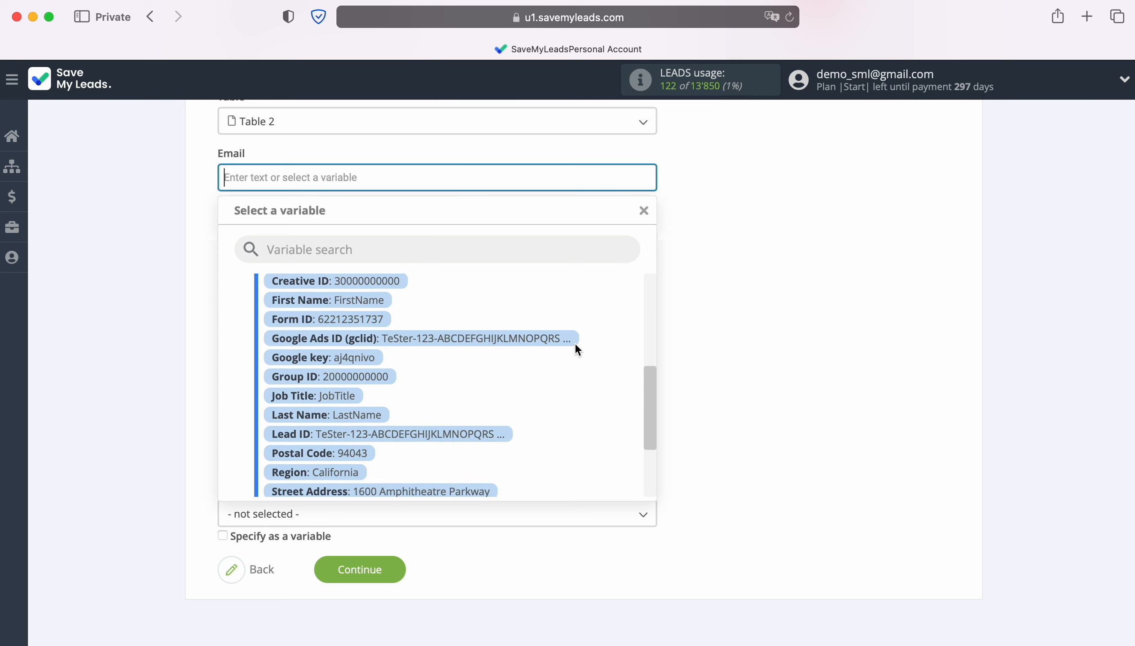
scroll(575, 345, "down", 2)
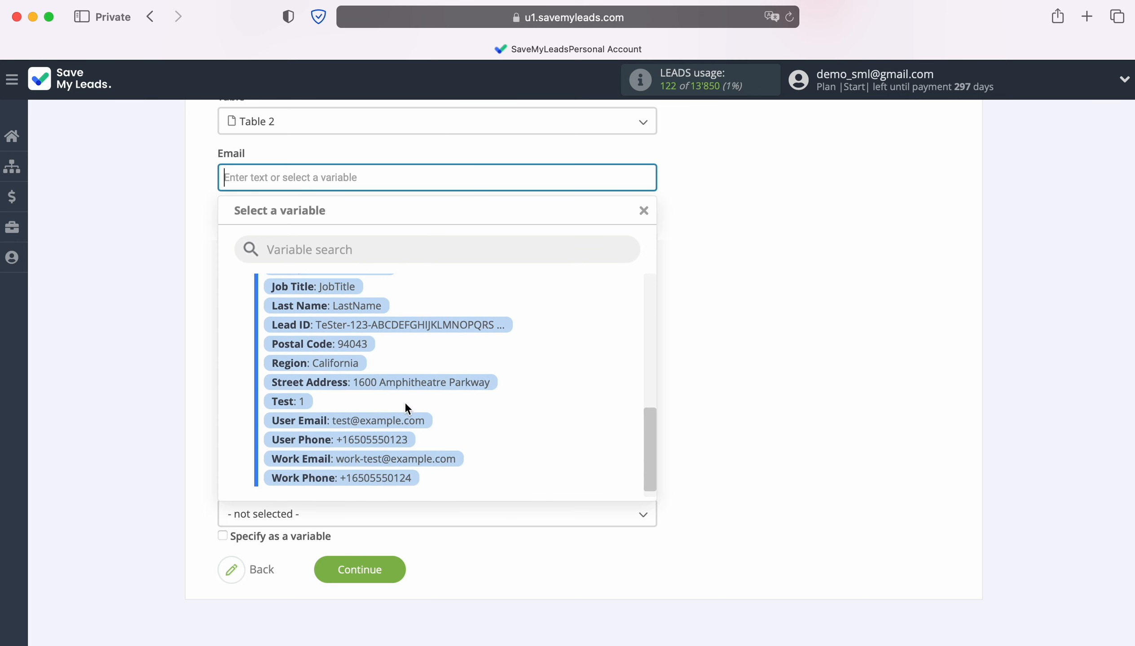
left_click(393, 421)
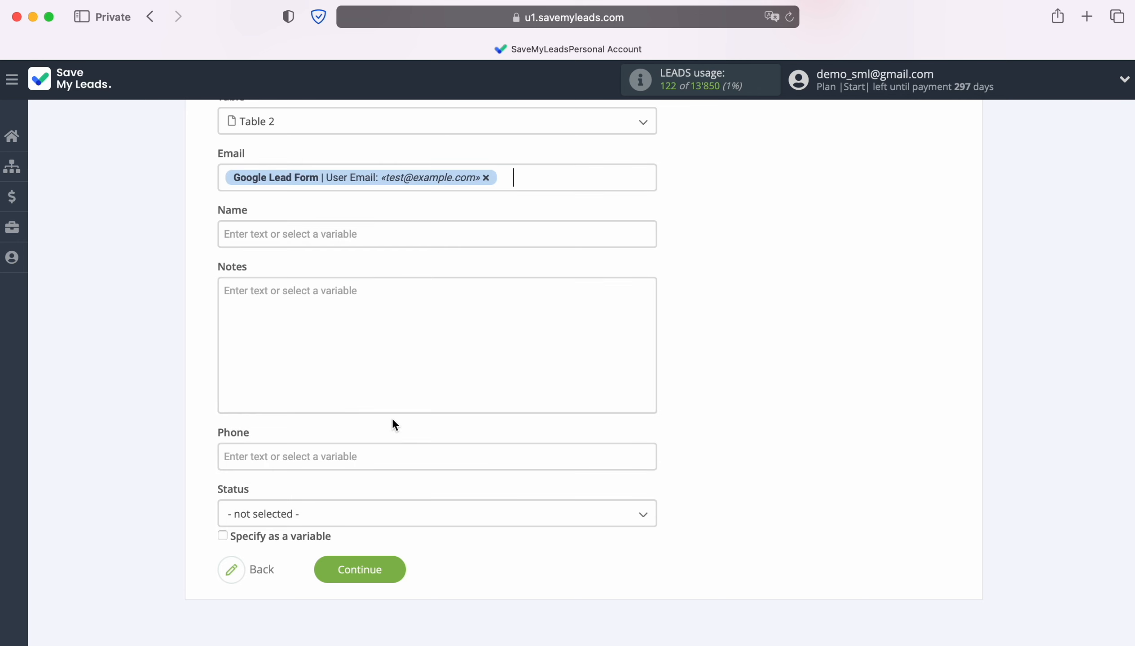
Step: Fill the Airtable Name field with the First Name and Last Name variables from Google Lead Form
left_click(301, 238)
scroll(586, 370, "down", 5)
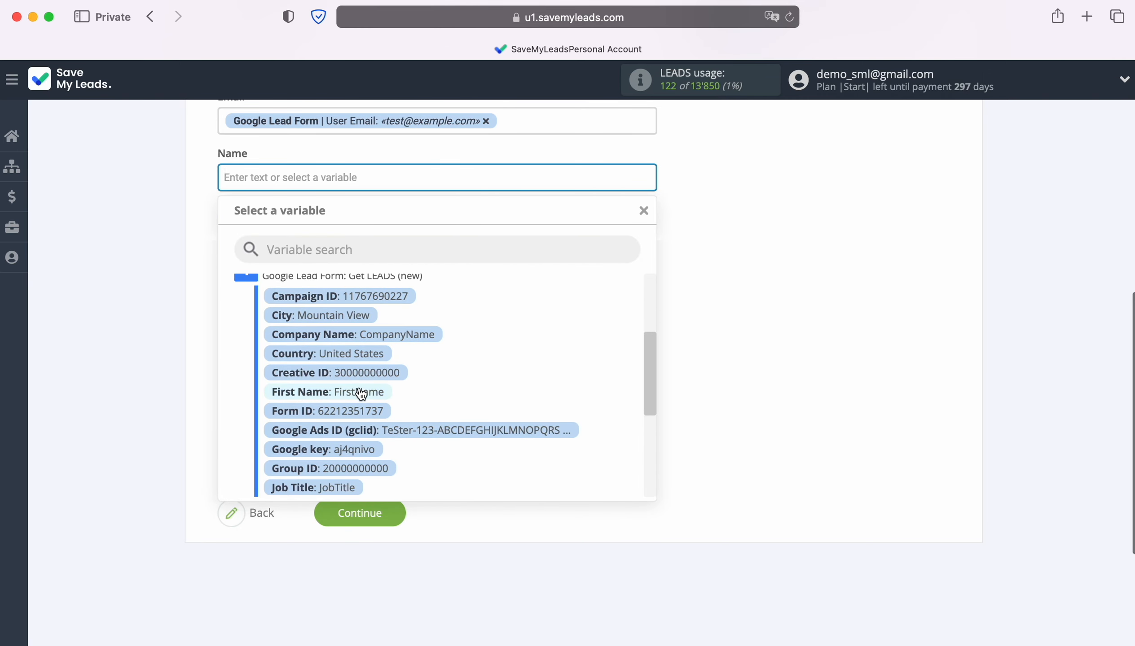
left_click(359, 392)
left_click(492, 189)
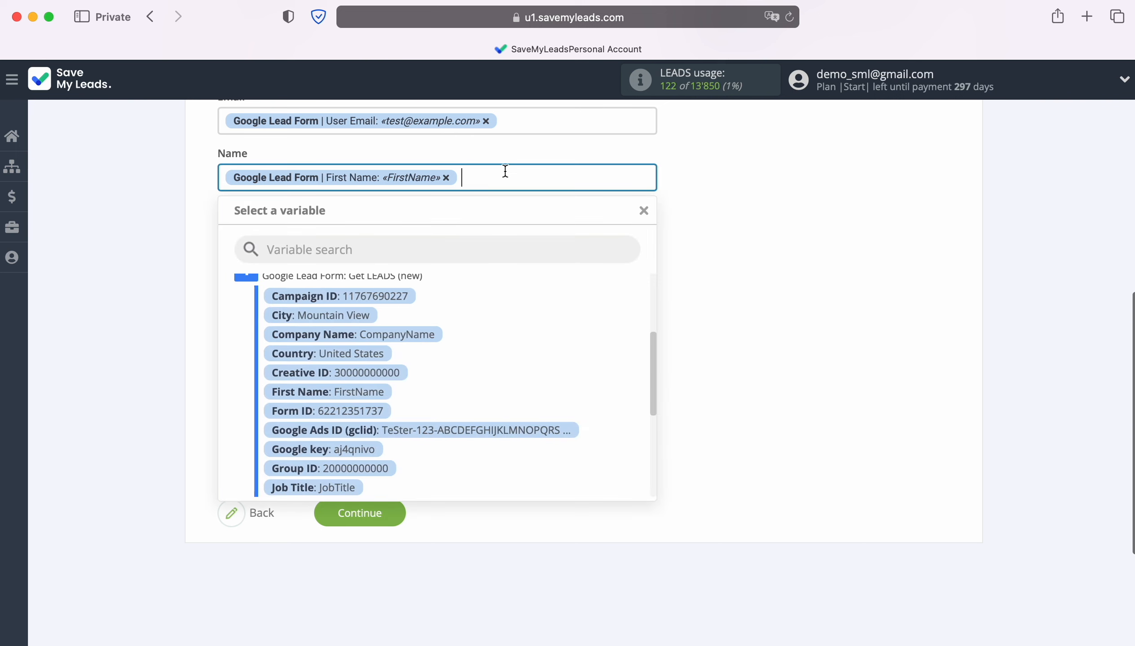
scroll(516, 354, "down", 3)
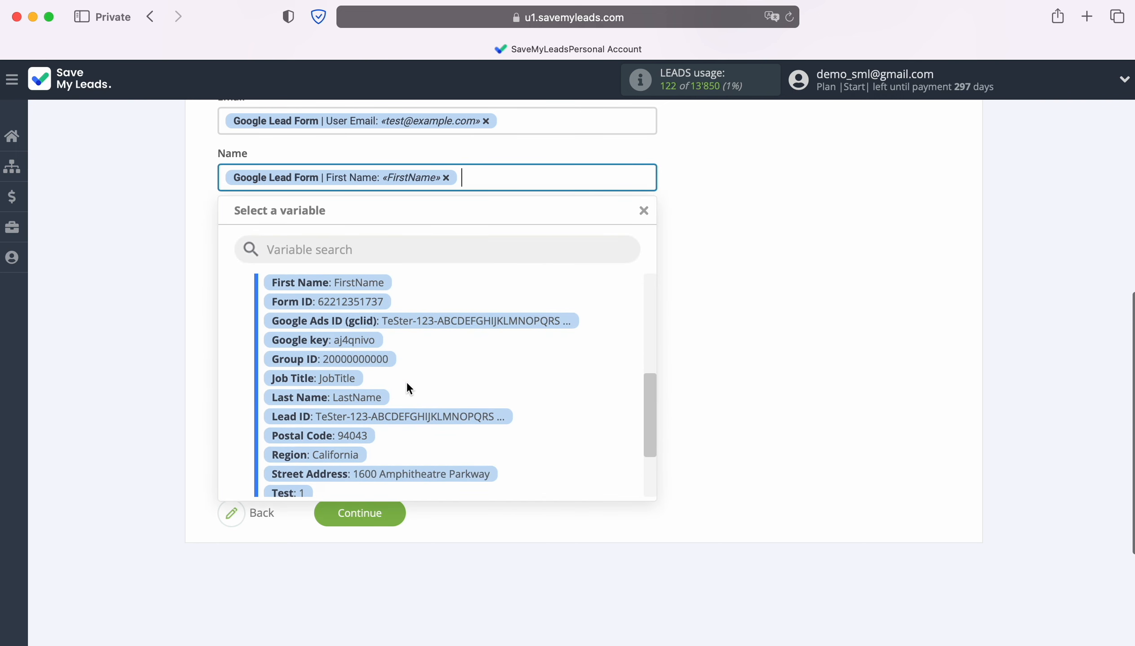
left_click(362, 397)
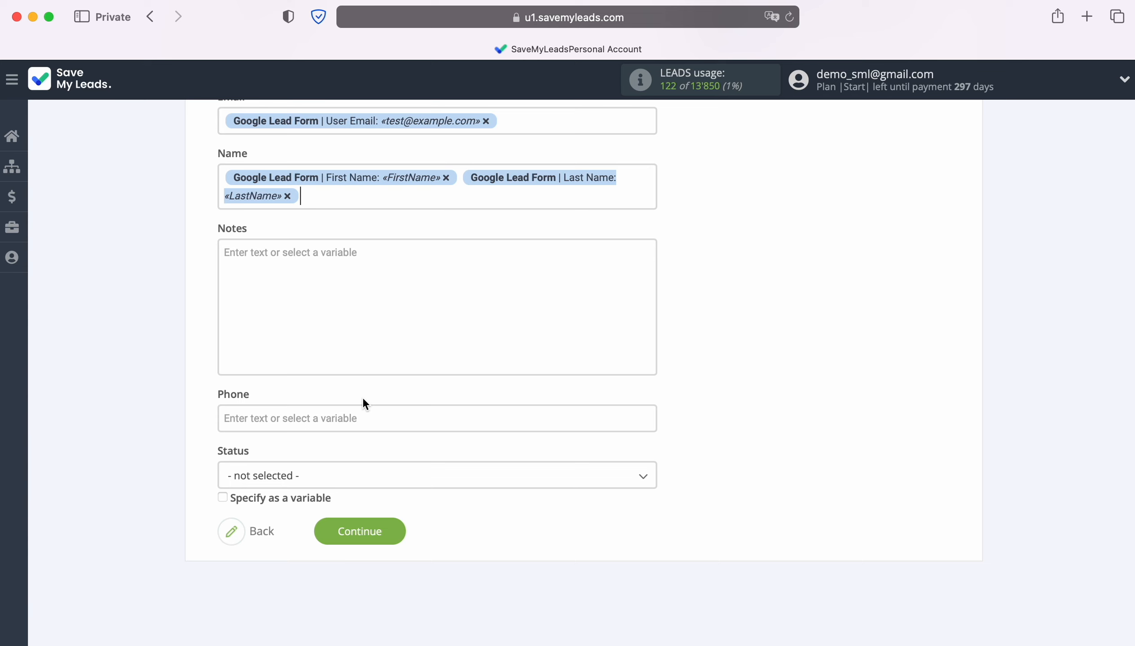
Step: Enter the label "Date" in the Notes field, followed by the system data variables Date and Time
left_click(230, 250)
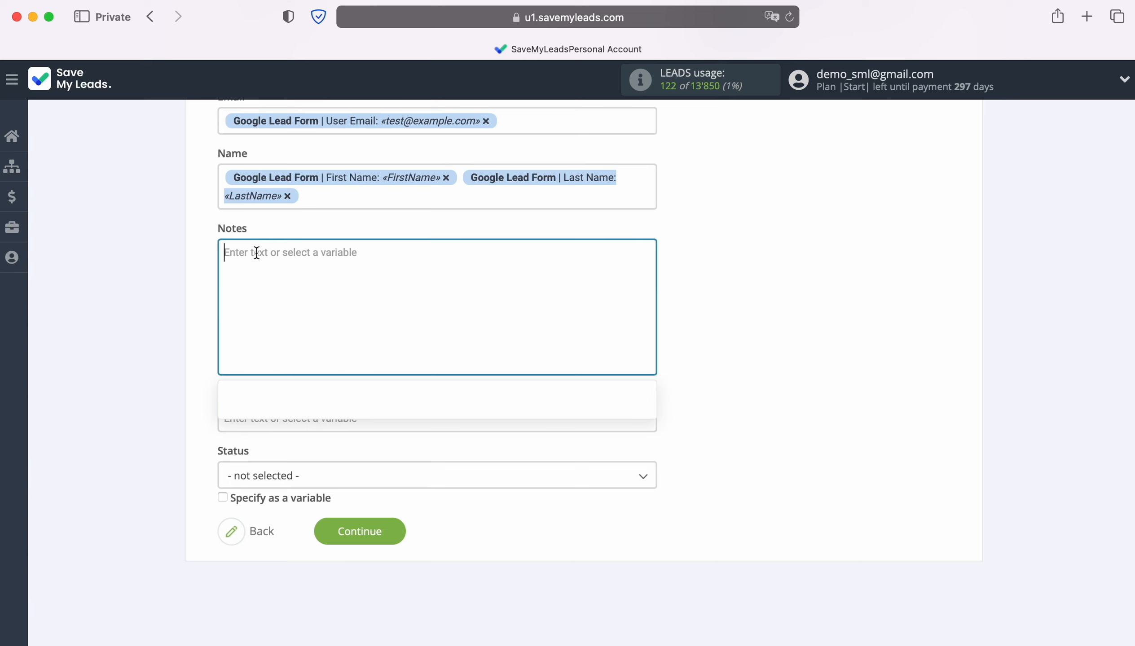
type("Date")
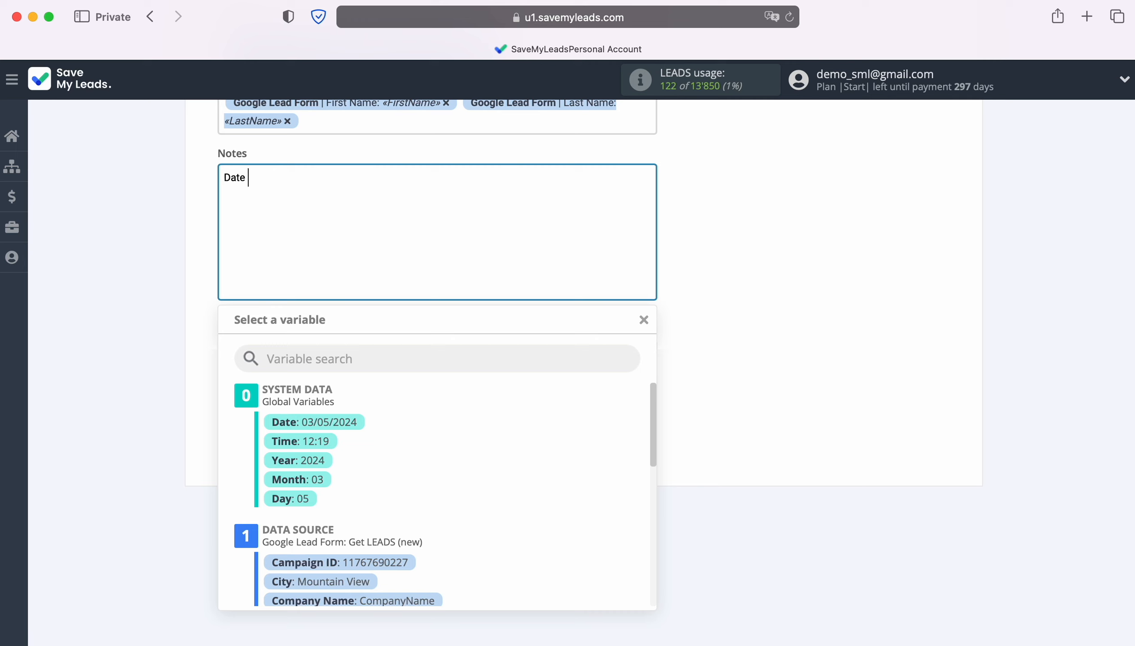
scroll(499, 506, "down", 4)
scroll(507, 512, "down", 8)
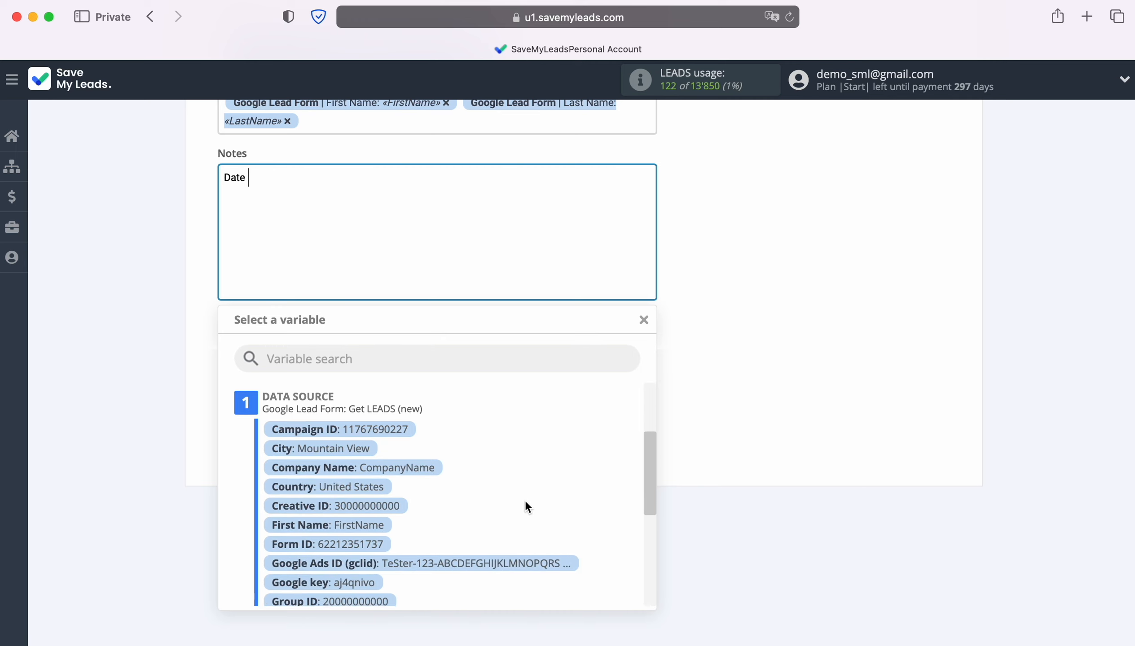
scroll(525, 499, "down", 5)
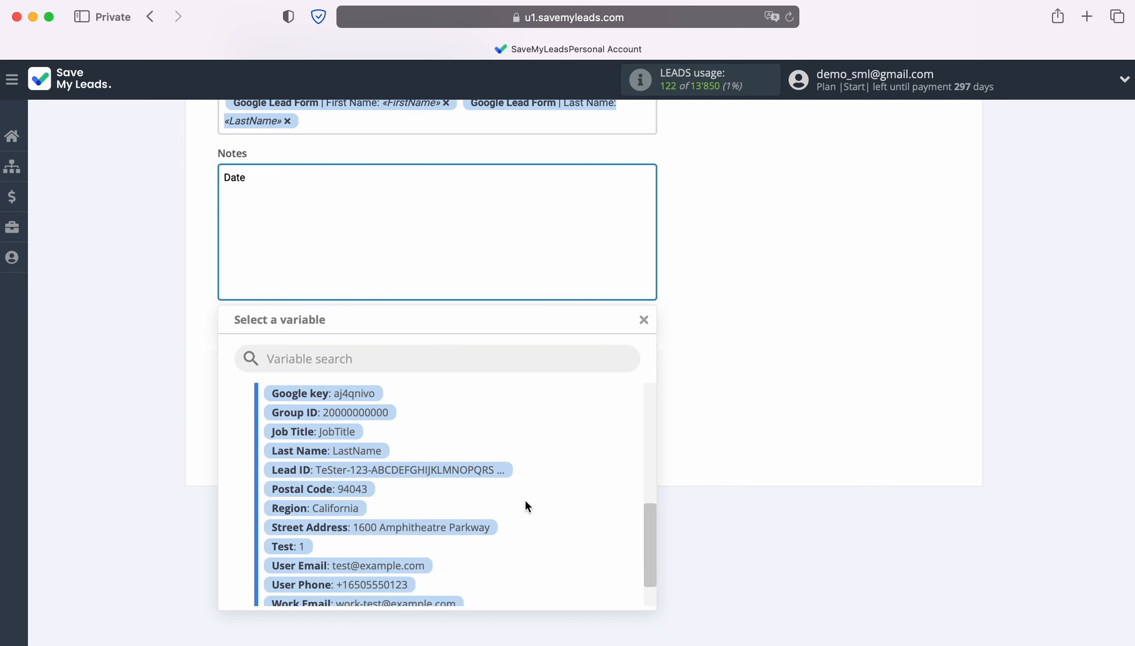
scroll(525, 500, "up", 15)
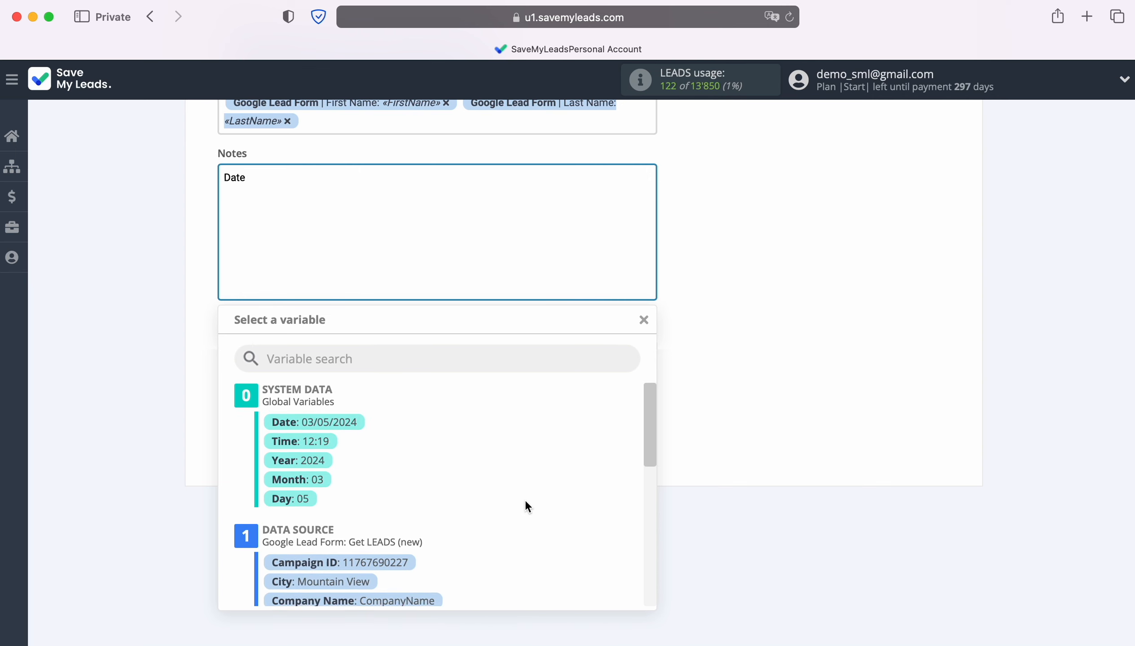
left_click(327, 428)
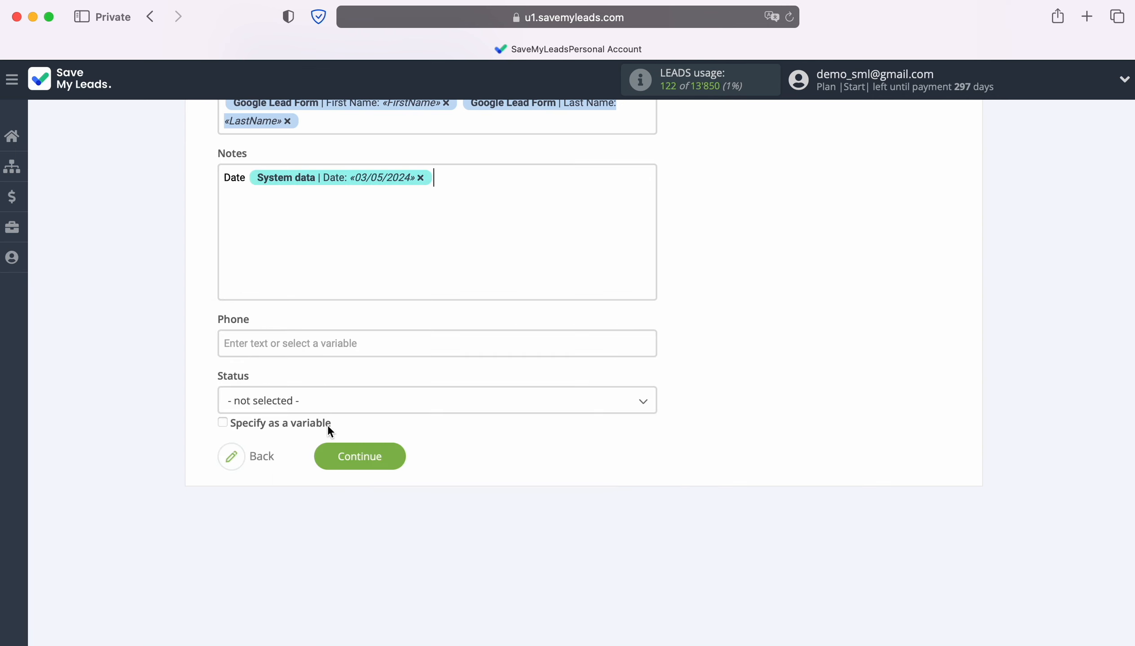
left_click(469, 175)
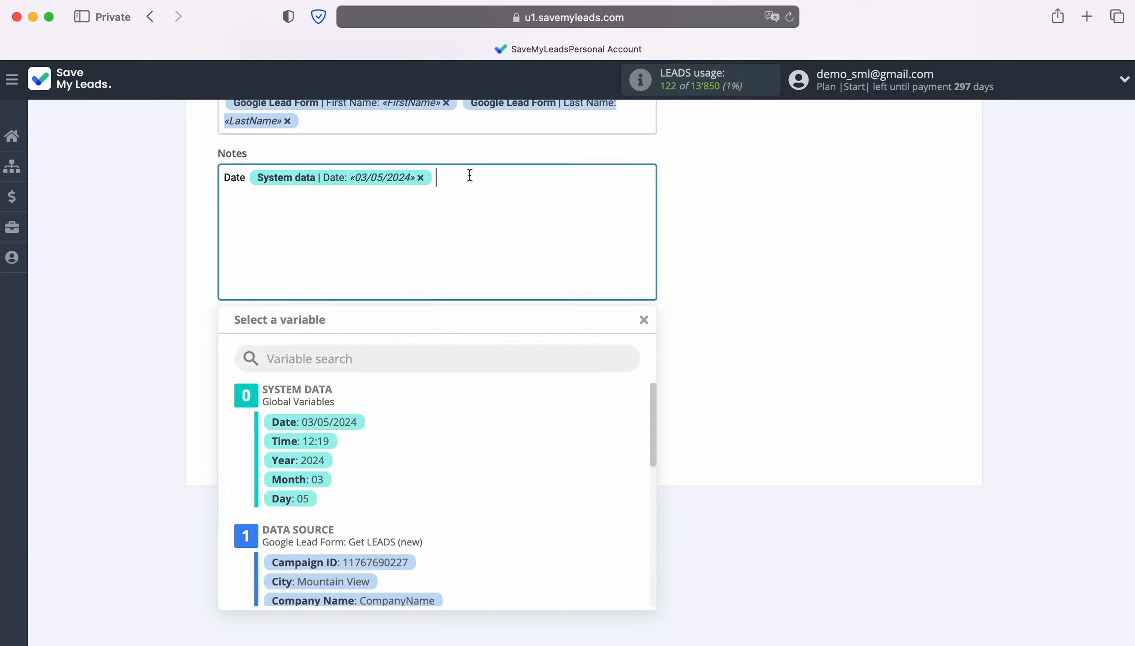
left_click(325, 441)
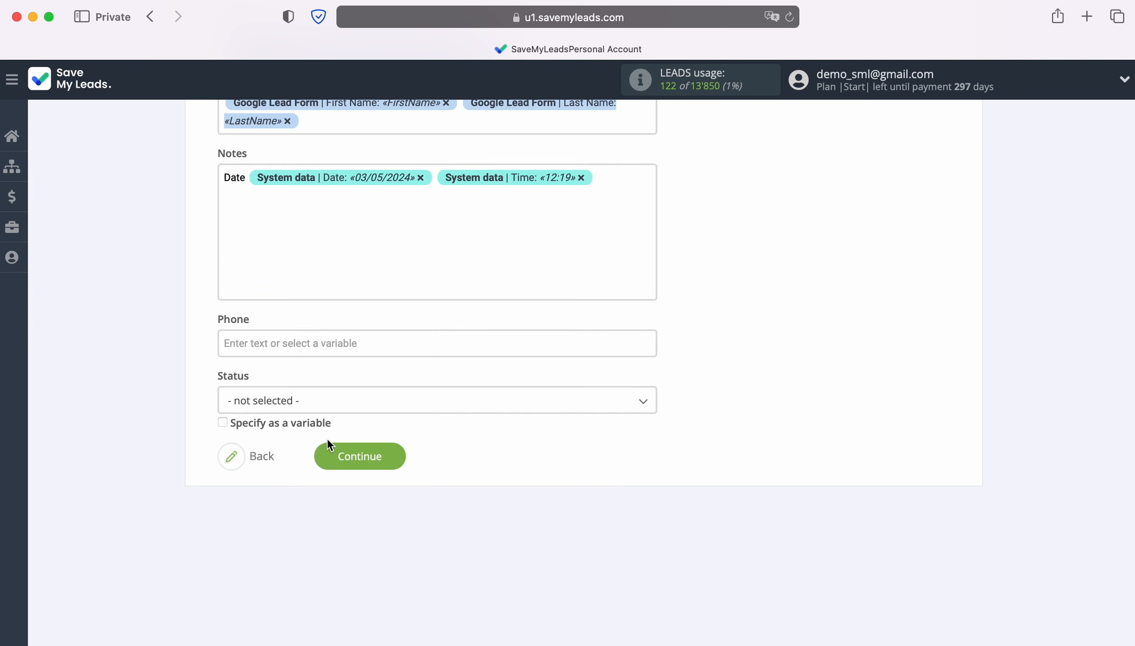
Step: Add a second line to the Notes field with the label "Form" followed by the Google Lead Form variable Form ID
key("Return")
type("Form")
left_click(289, 193)
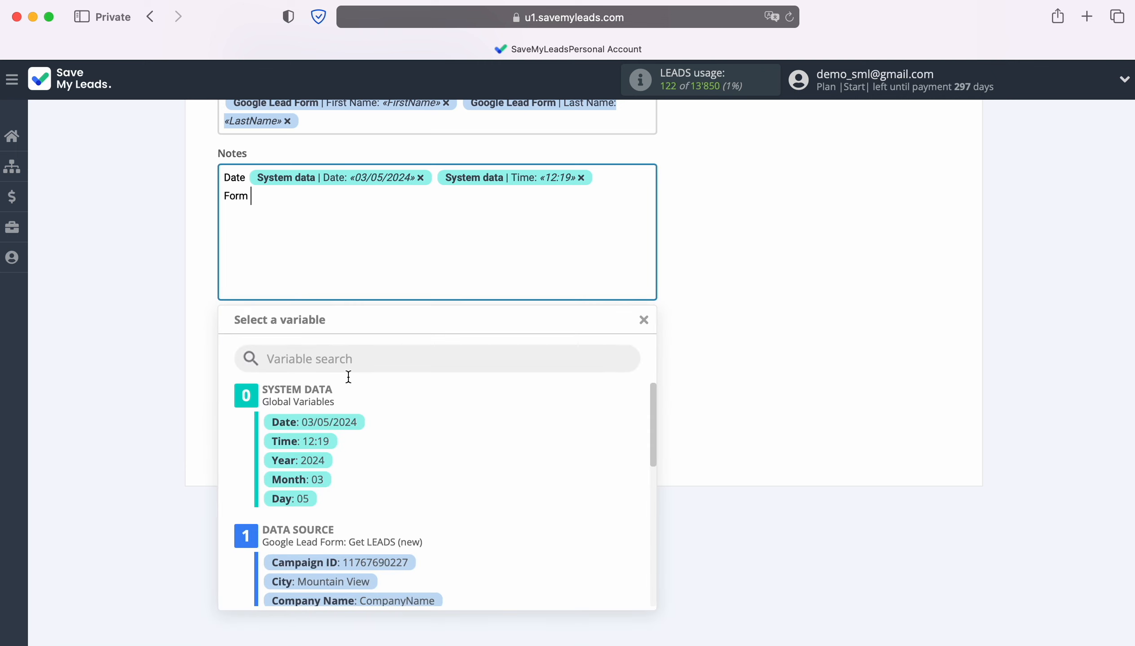
scroll(553, 496, "down", 2)
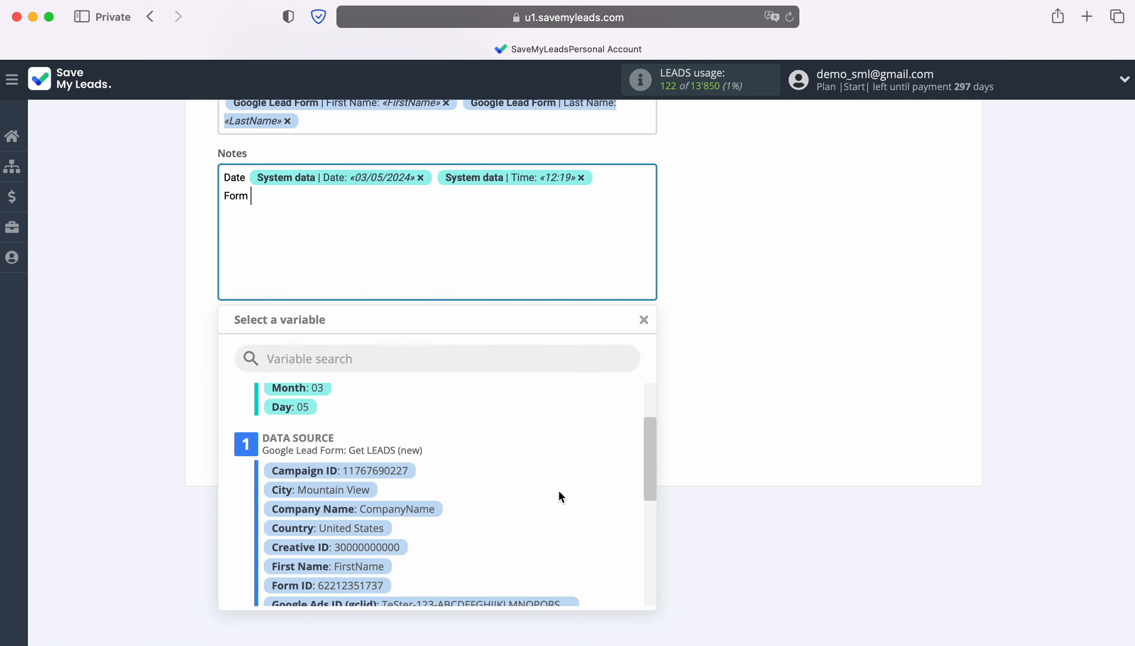
scroll(559, 490, "down", 3)
scroll(558, 496, "down", 1)
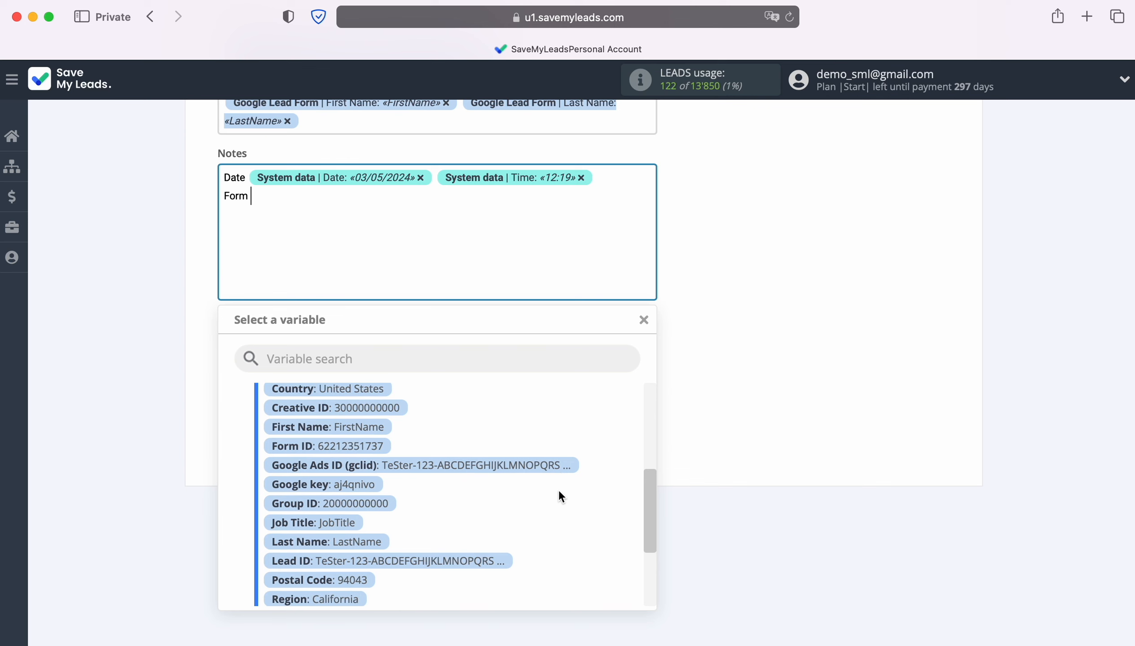
scroll(560, 491, "down", 4)
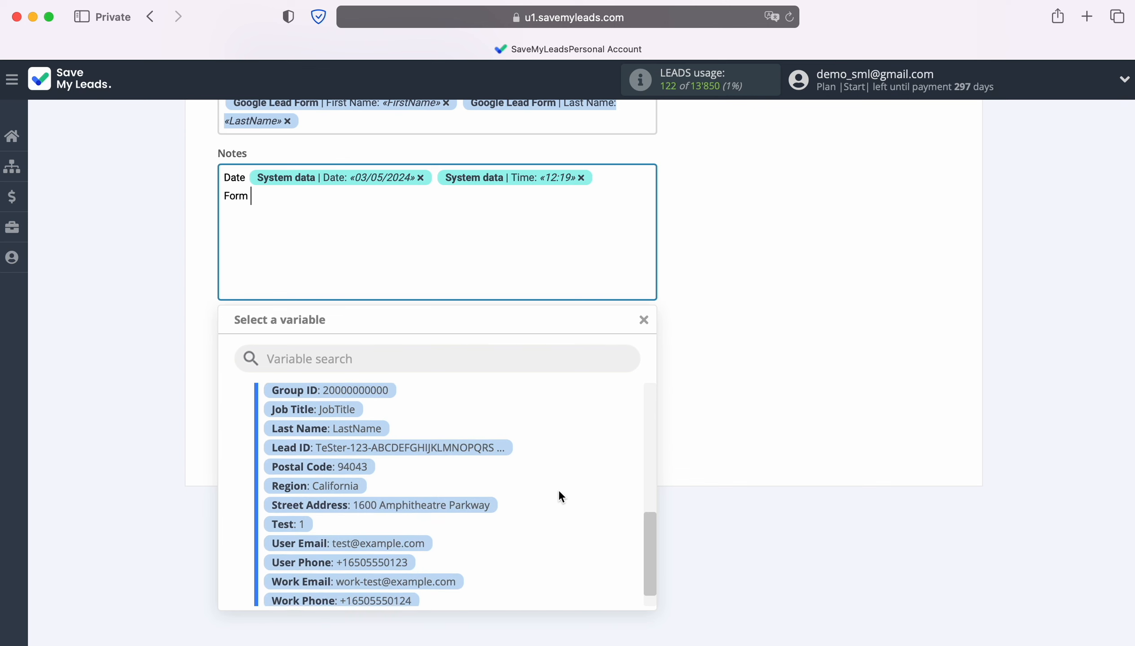
scroll(559, 492, "up", 10)
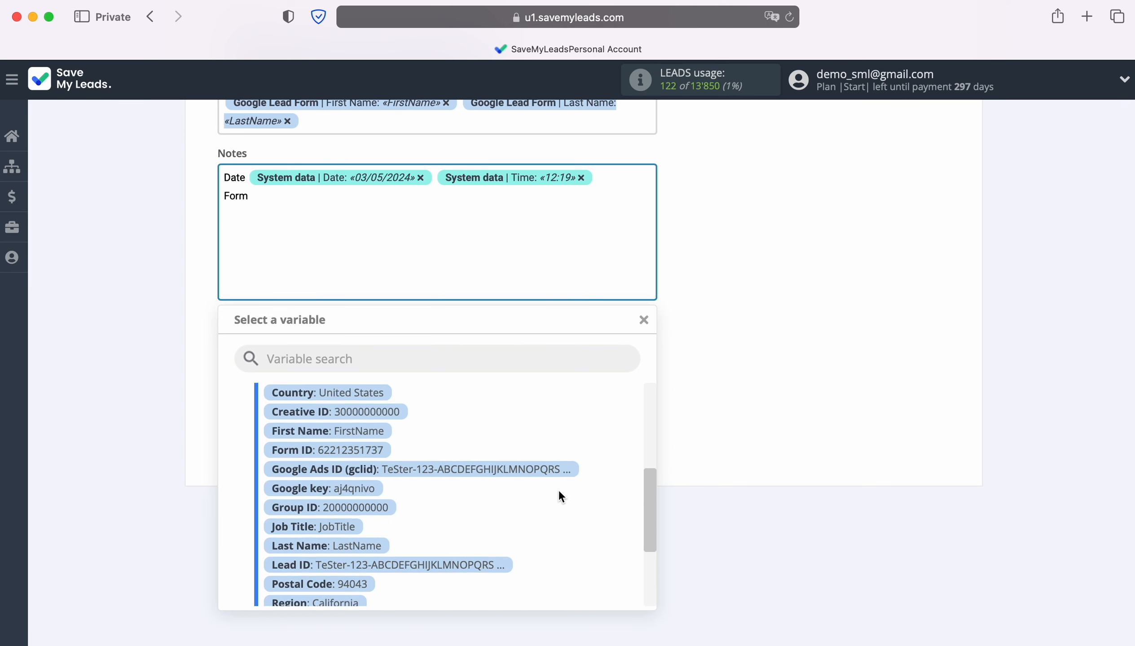
scroll(559, 493, "down", 5)
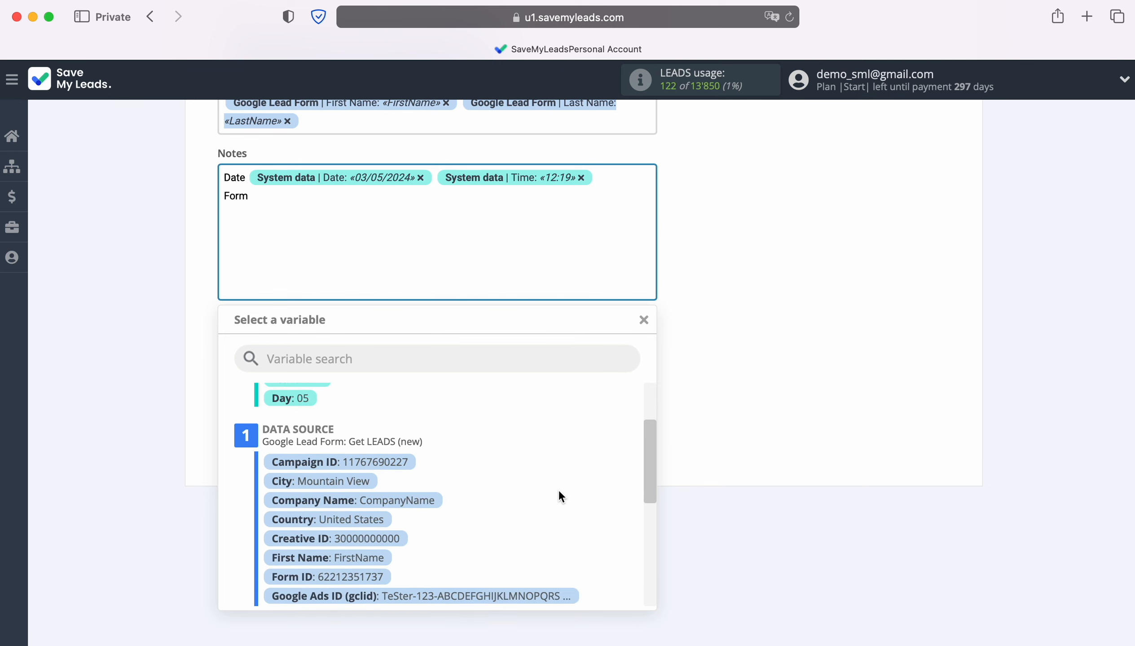
scroll(559, 495, "down", 2)
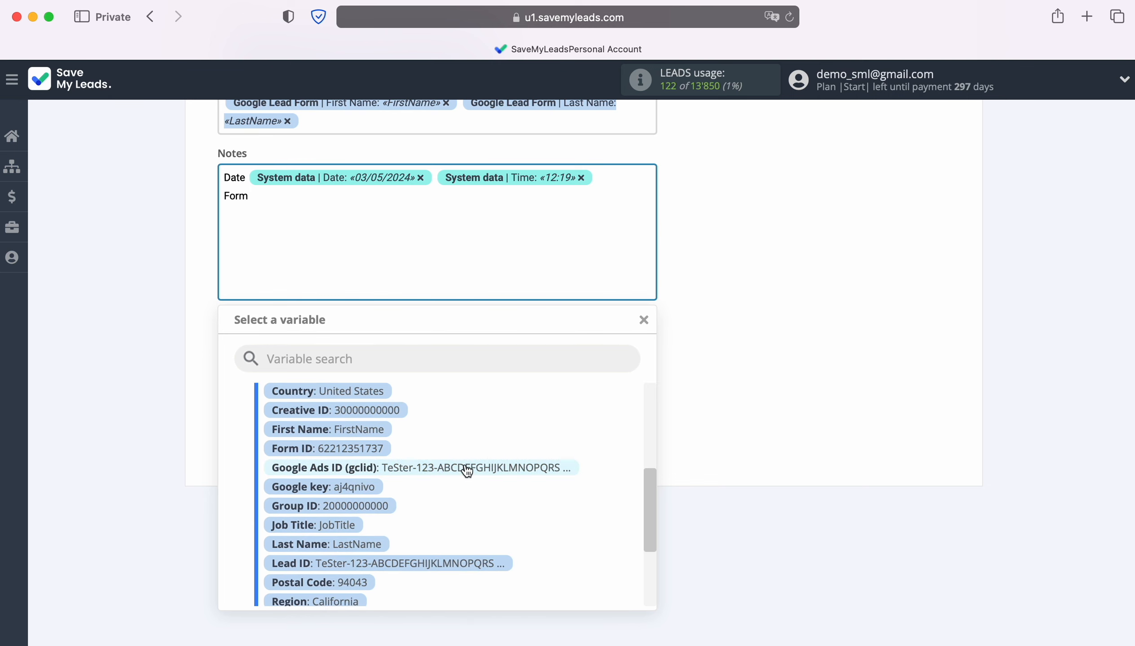
left_click(376, 451)
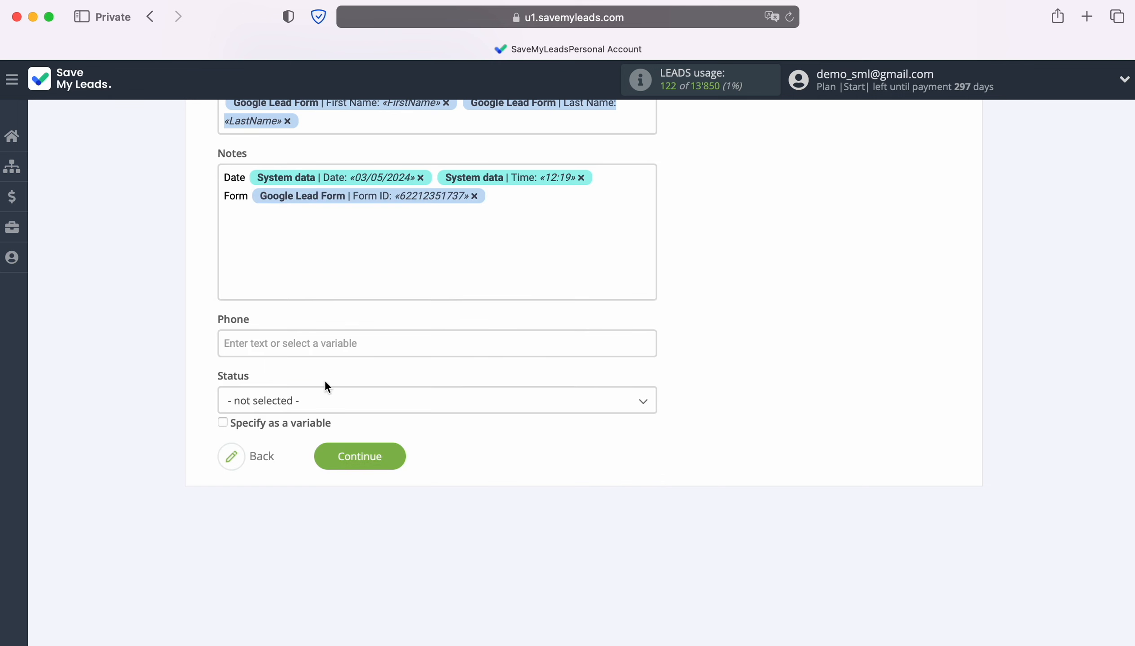
Step: Map the Airtable Phone field to the User Phone variable from Google Lead Form
left_click(311, 343)
scroll(551, 395, "down", 10)
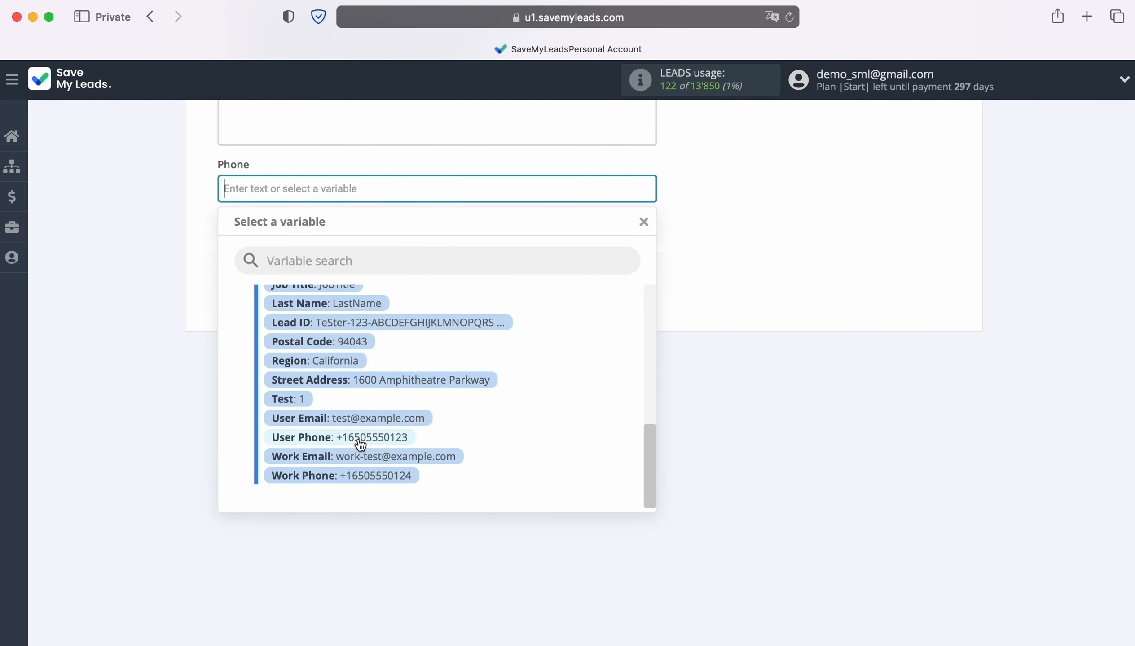
left_click(357, 438)
Step: Set the Status field to Todo and continue to the preview of the lead transfer
left_click(332, 253)
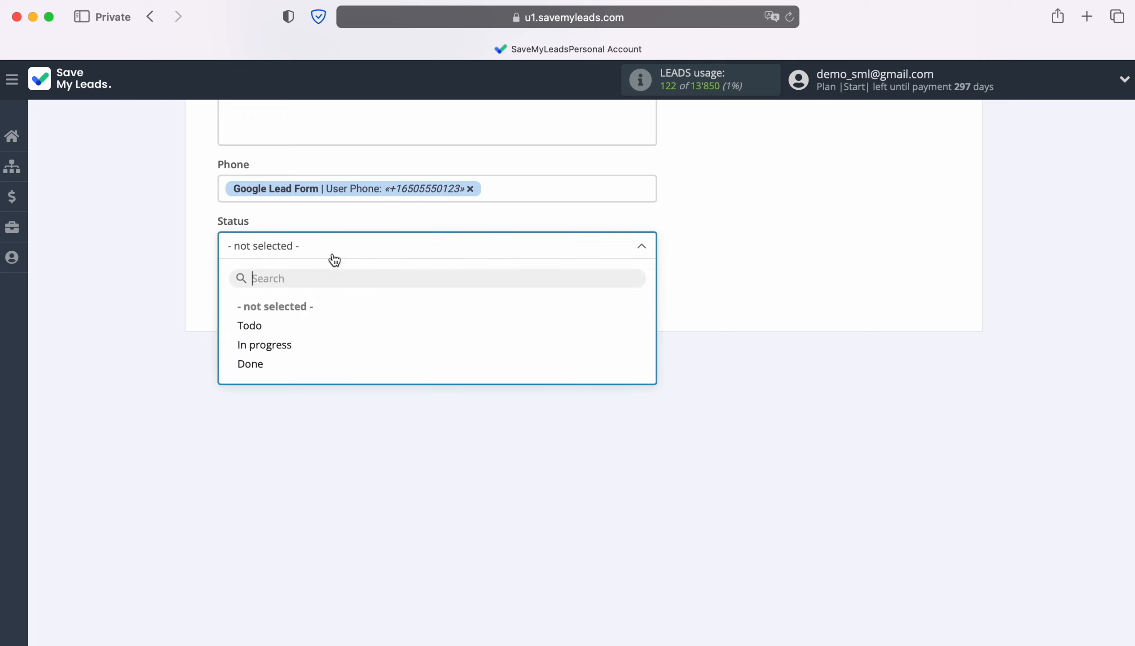
left_click(256, 324)
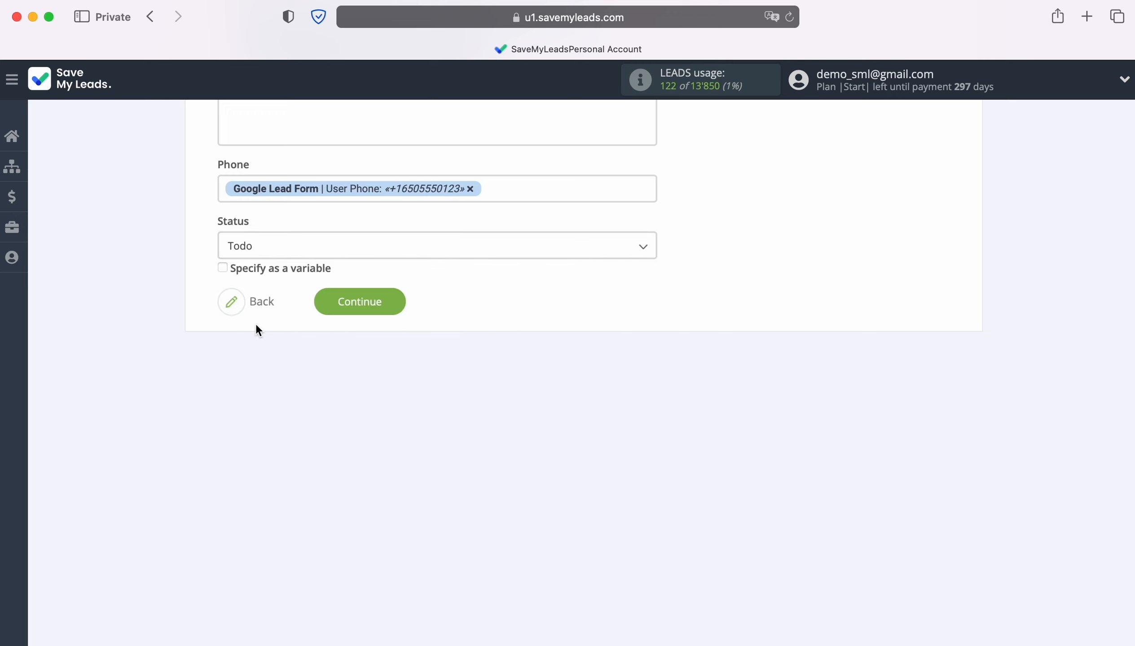
left_click(396, 306)
Step: Send the test data to Airtable, and switch to Airtable to reload Table 2 and check for the test row
scroll(1061, 352, "down", 5)
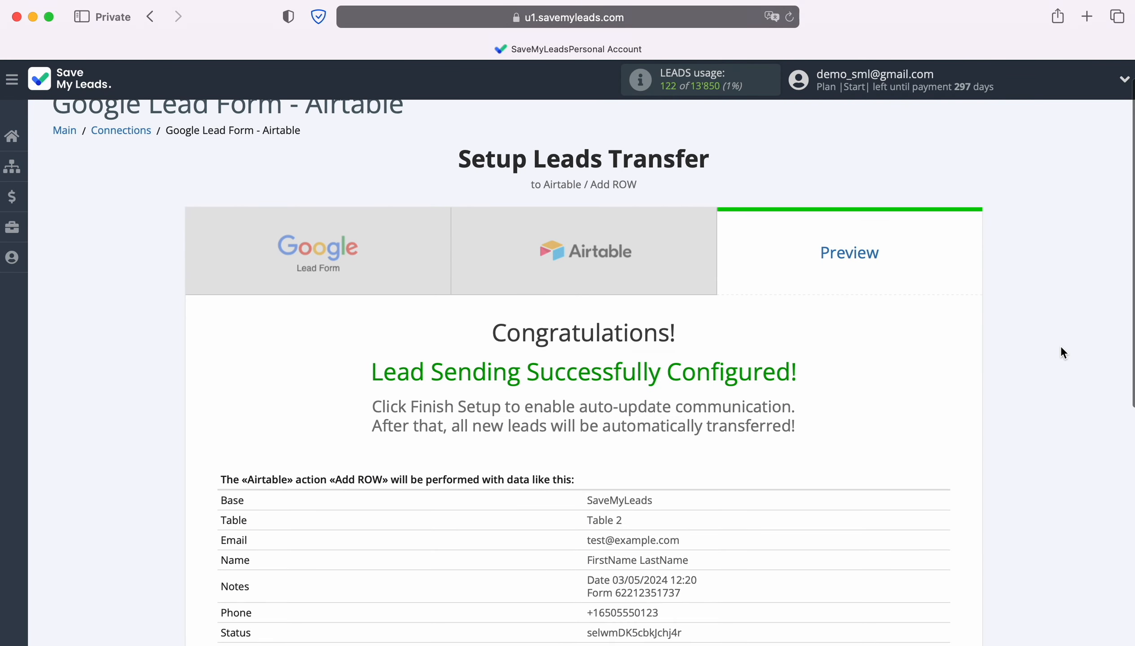
scroll(1062, 348, "down", 1)
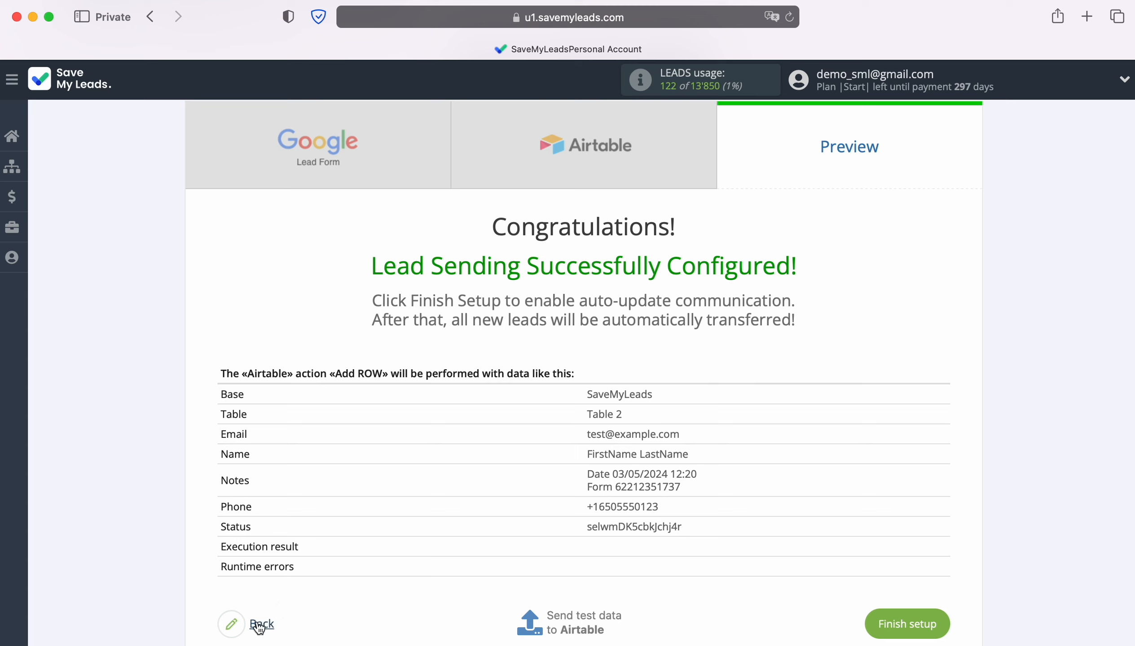
left_click(584, 624)
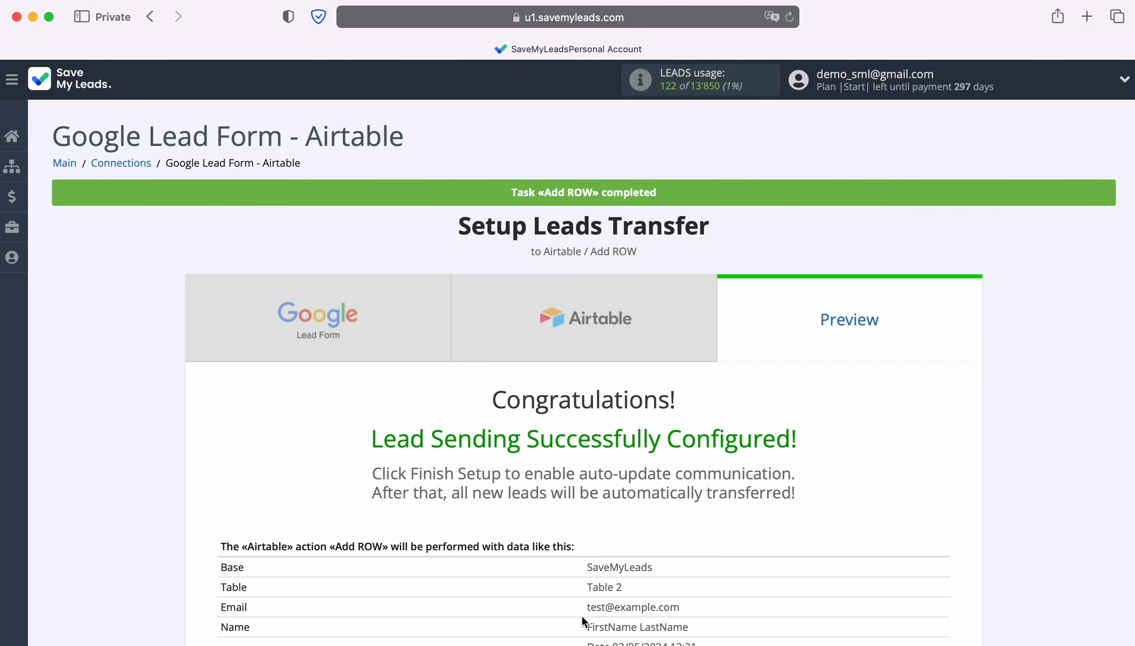
key("super+grave")
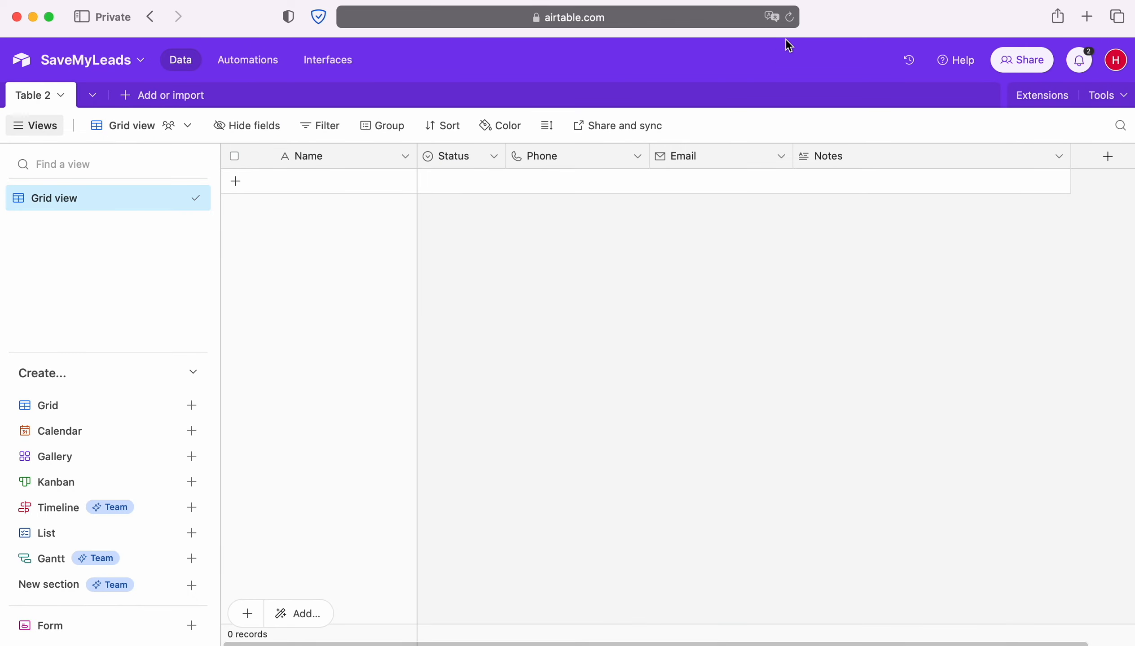
left_click(792, 20)
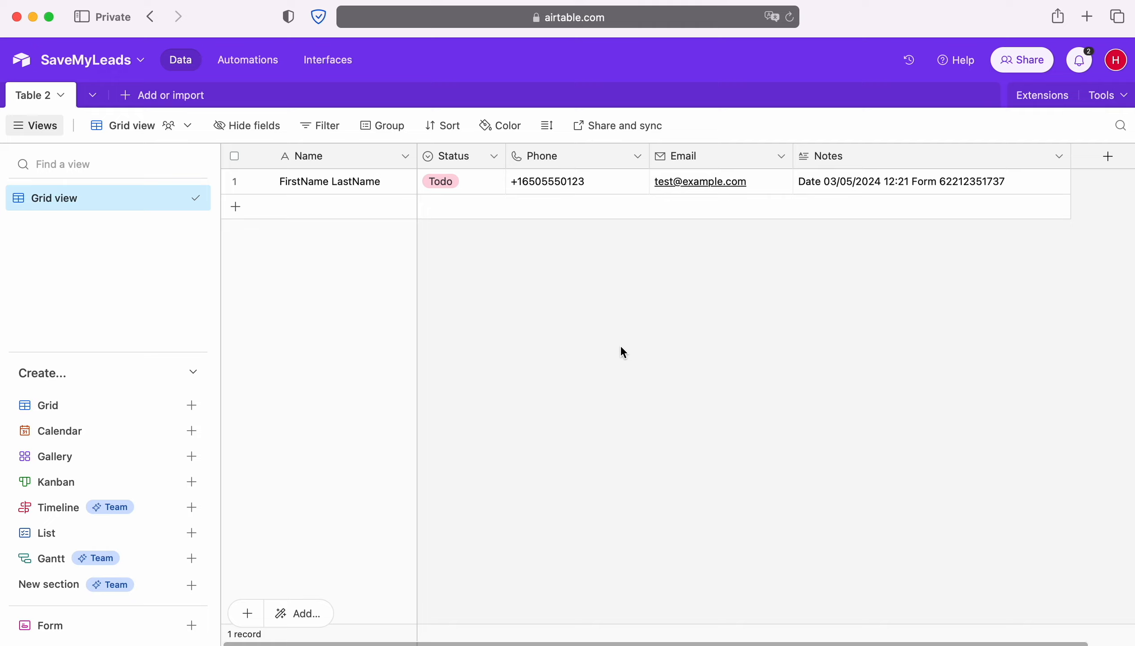
Step: Return to the SaveMyLeads preview page and finish the connection setup
key("super+grave")
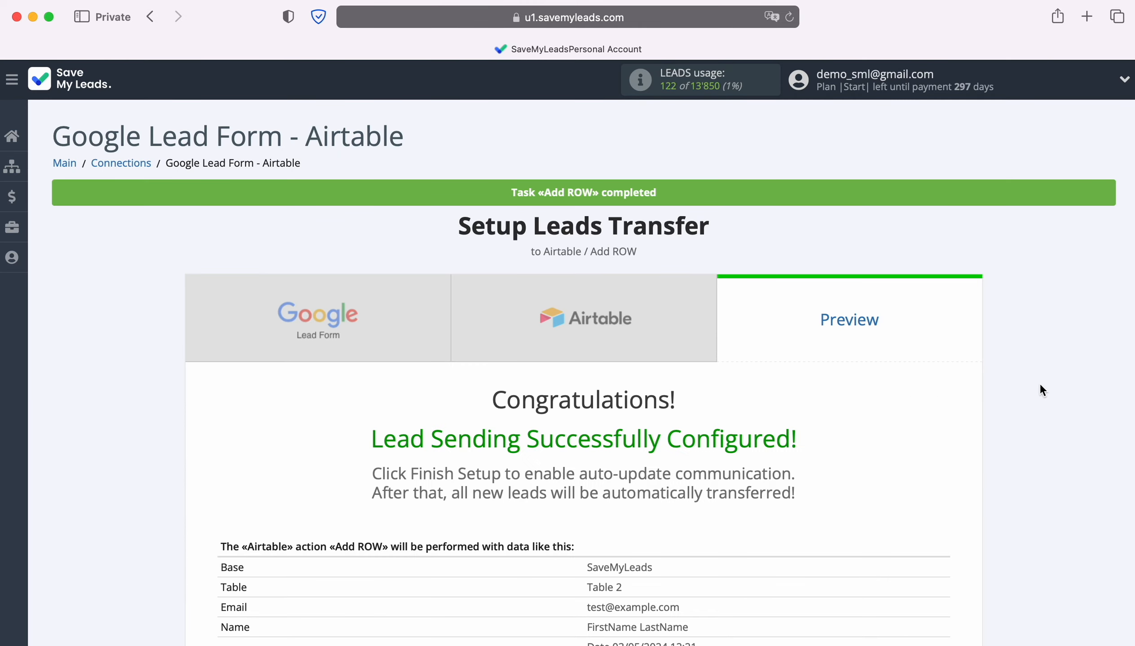
scroll(1066, 373, "down", 4)
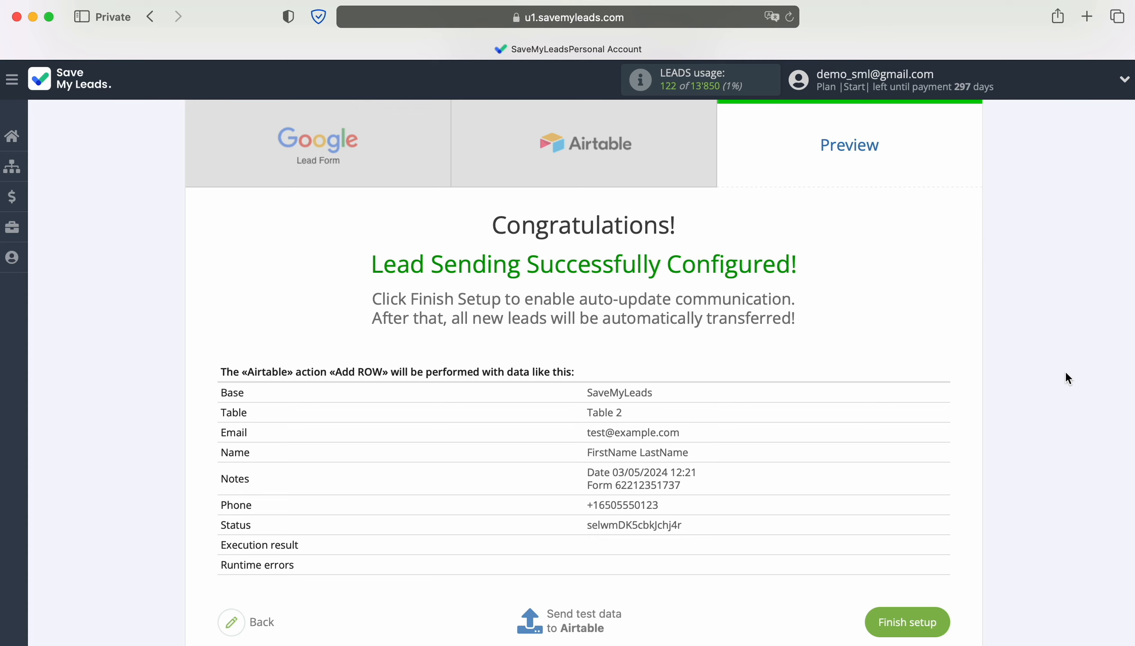
left_click(939, 627)
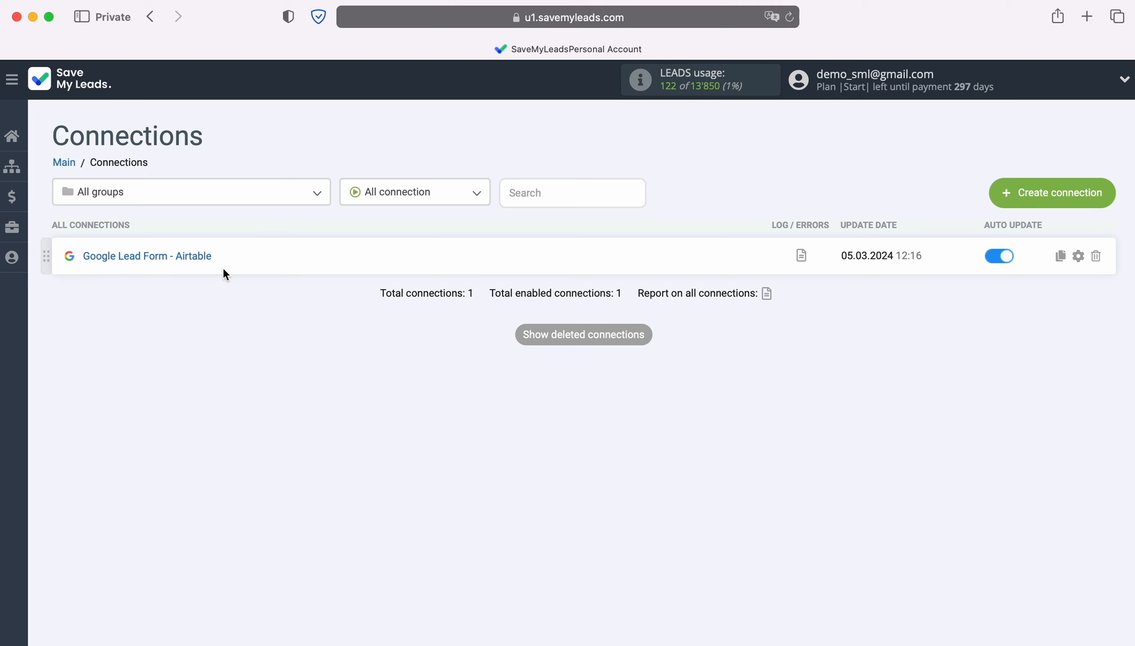
Step: Rename the connection to "Google Lead Form - Airtable New Leads" in its settings and save it
left_click(1078, 256)
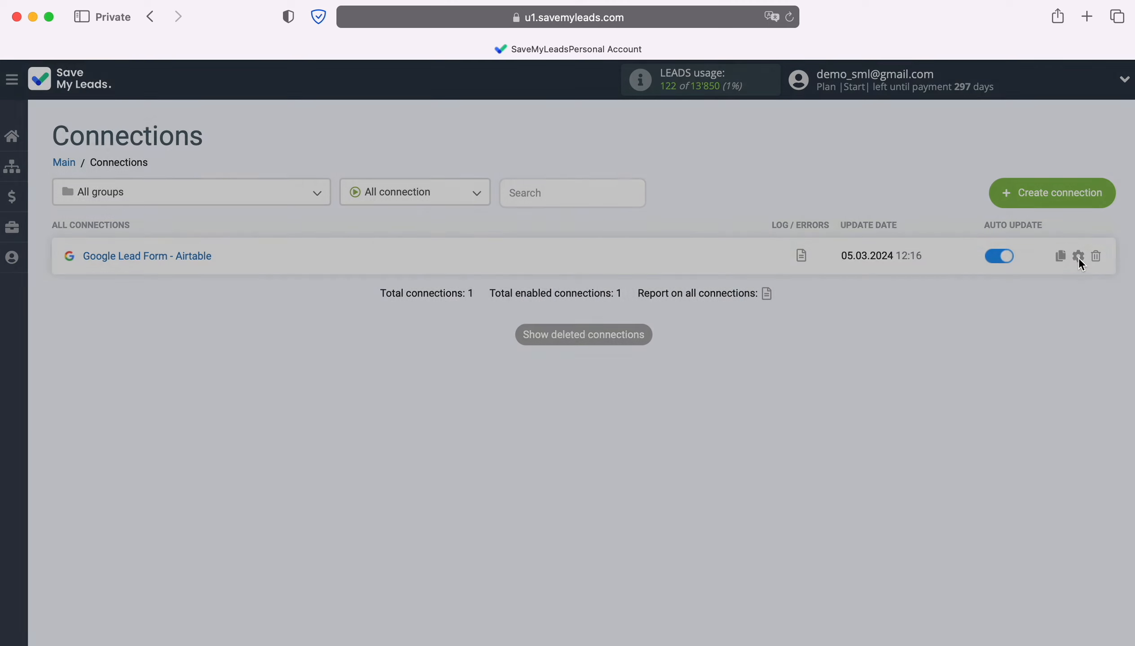
left_click(677, 285)
type("New Lea")
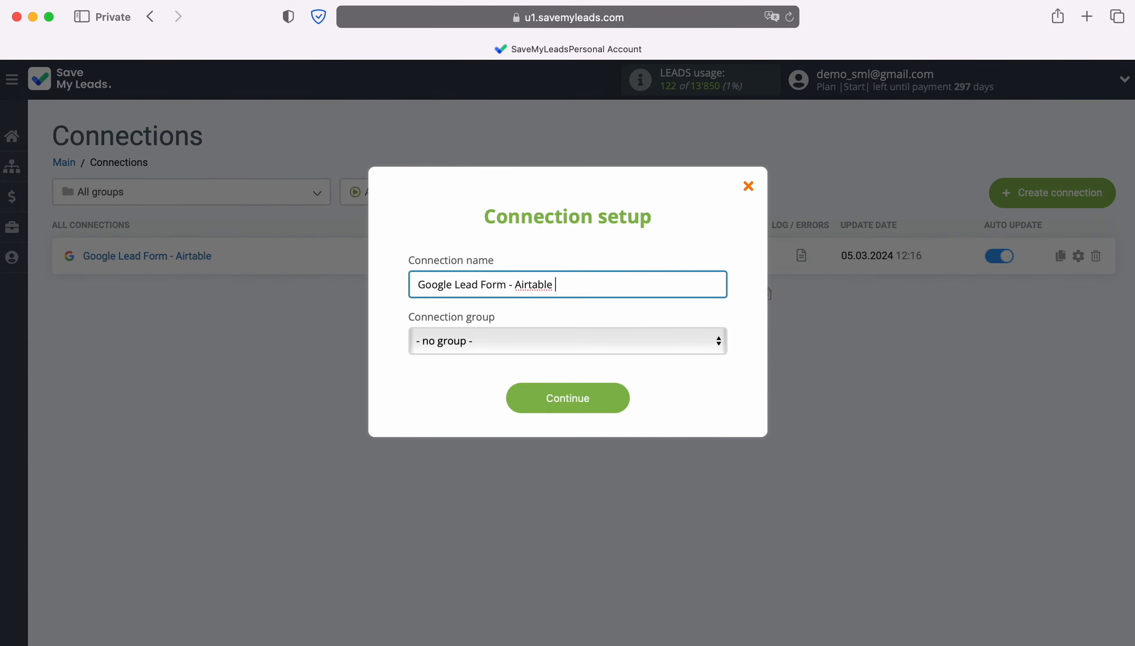
type("ds")
left_click(625, 399)
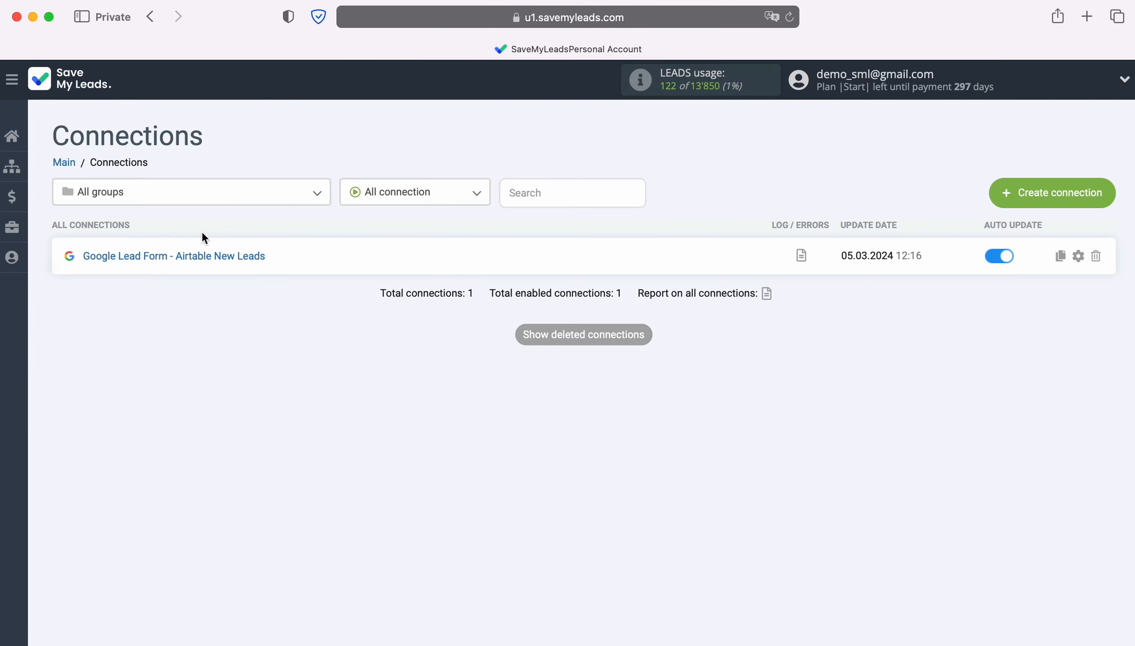